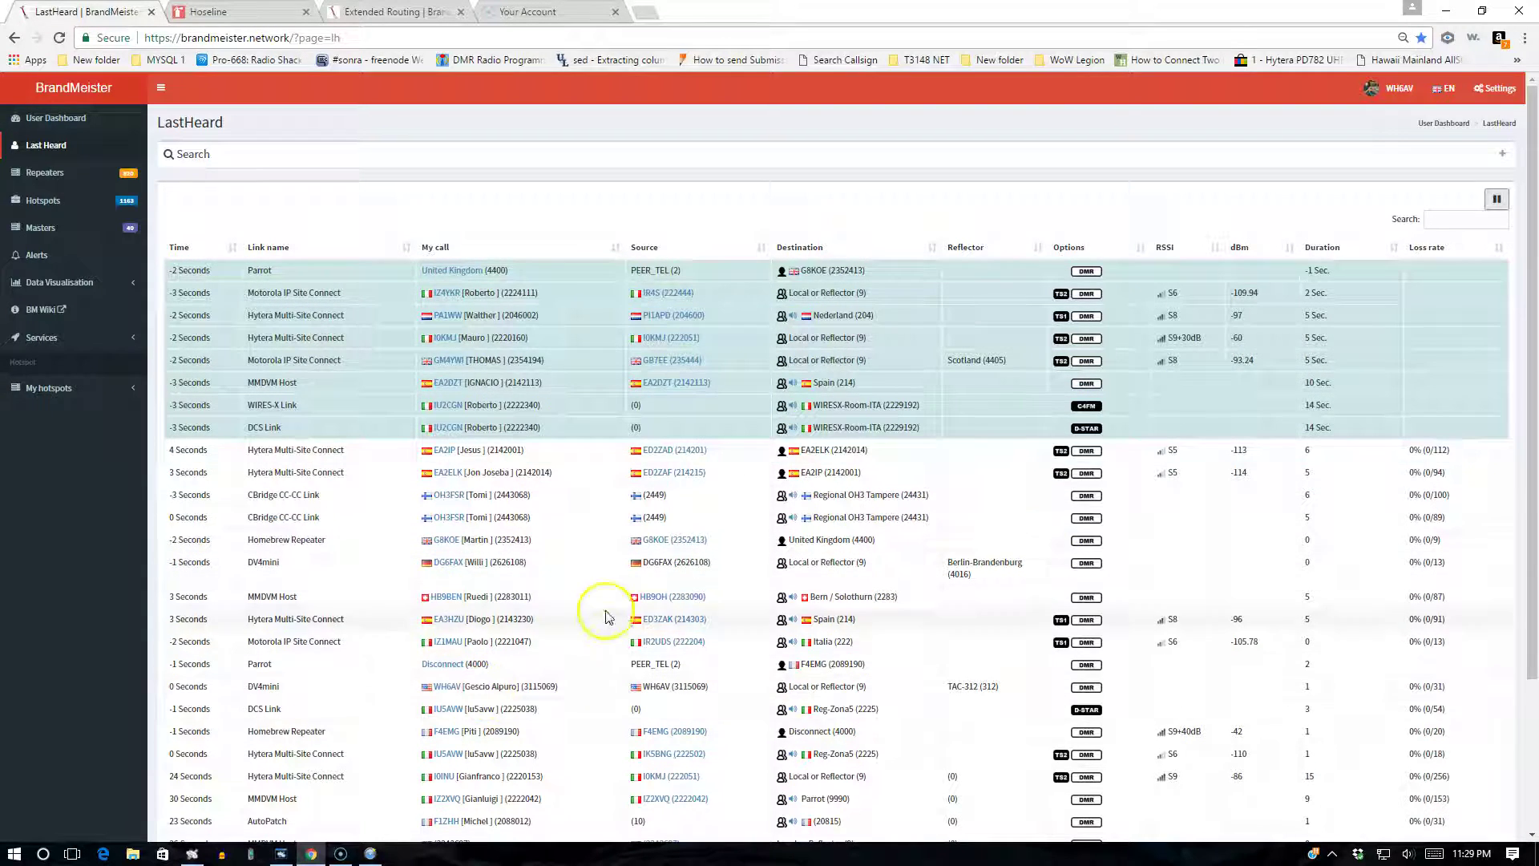
# - Reconnect the DV4mini to BrandMeister from the DV4MF2 Control Panel
pyautogui.click(1445, 11)
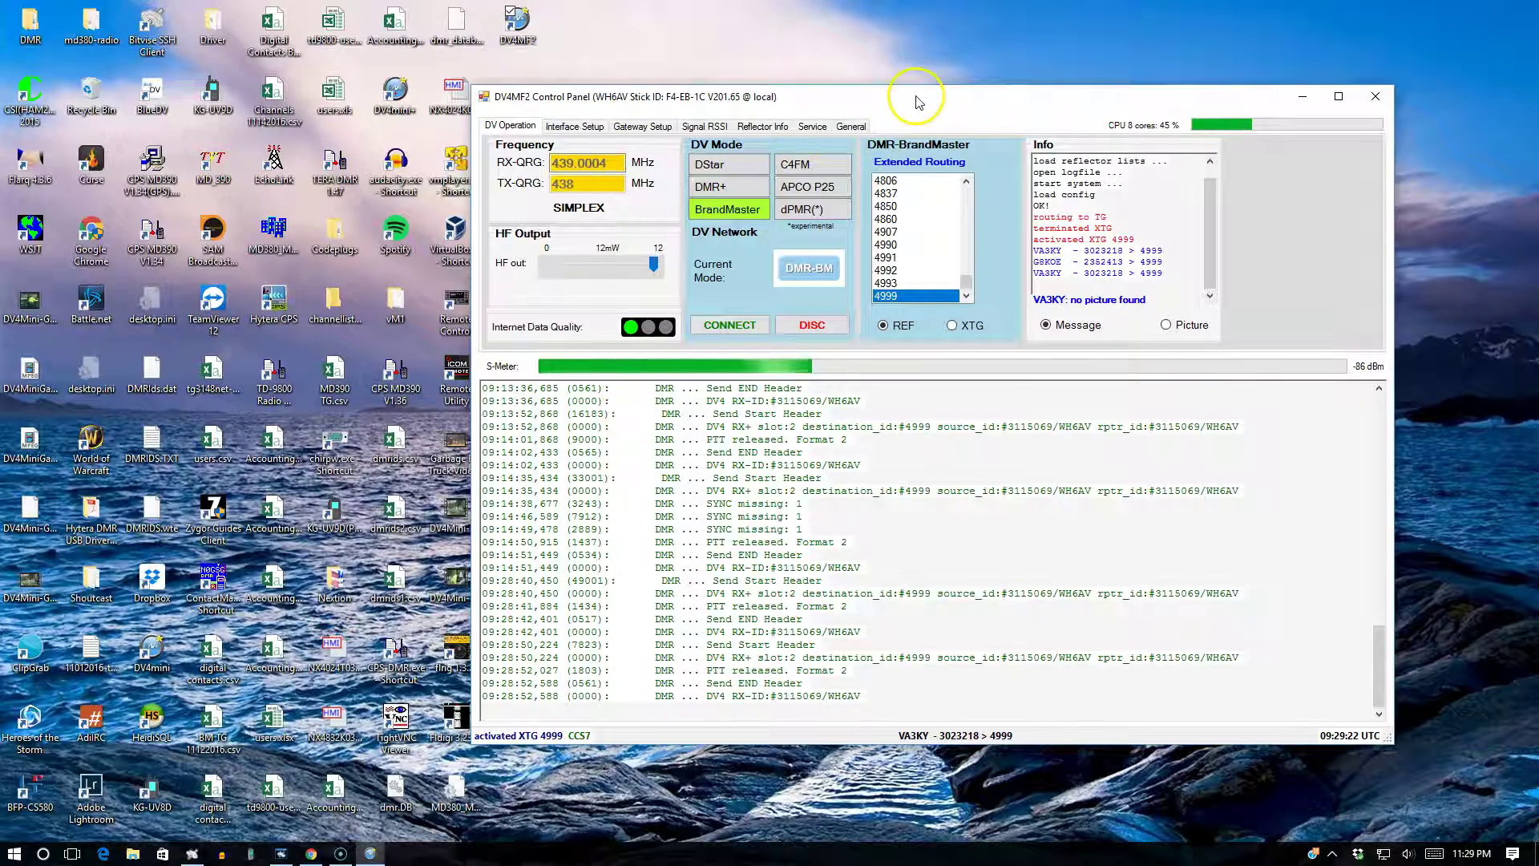
pyautogui.moveTo(917, 101); pyautogui.dragTo(639, 97)
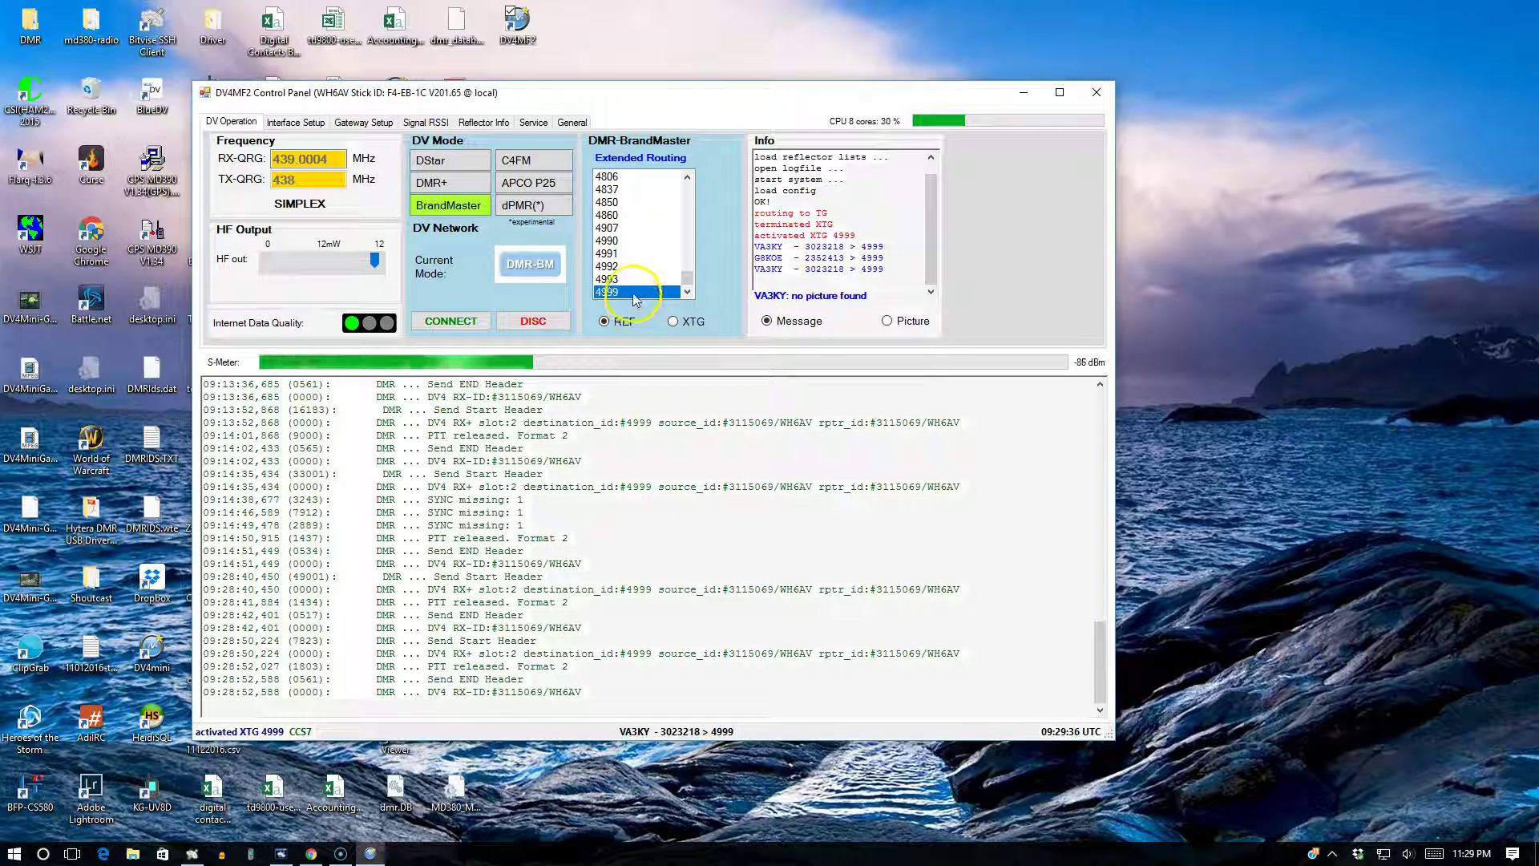
pyautogui.click(459, 323)
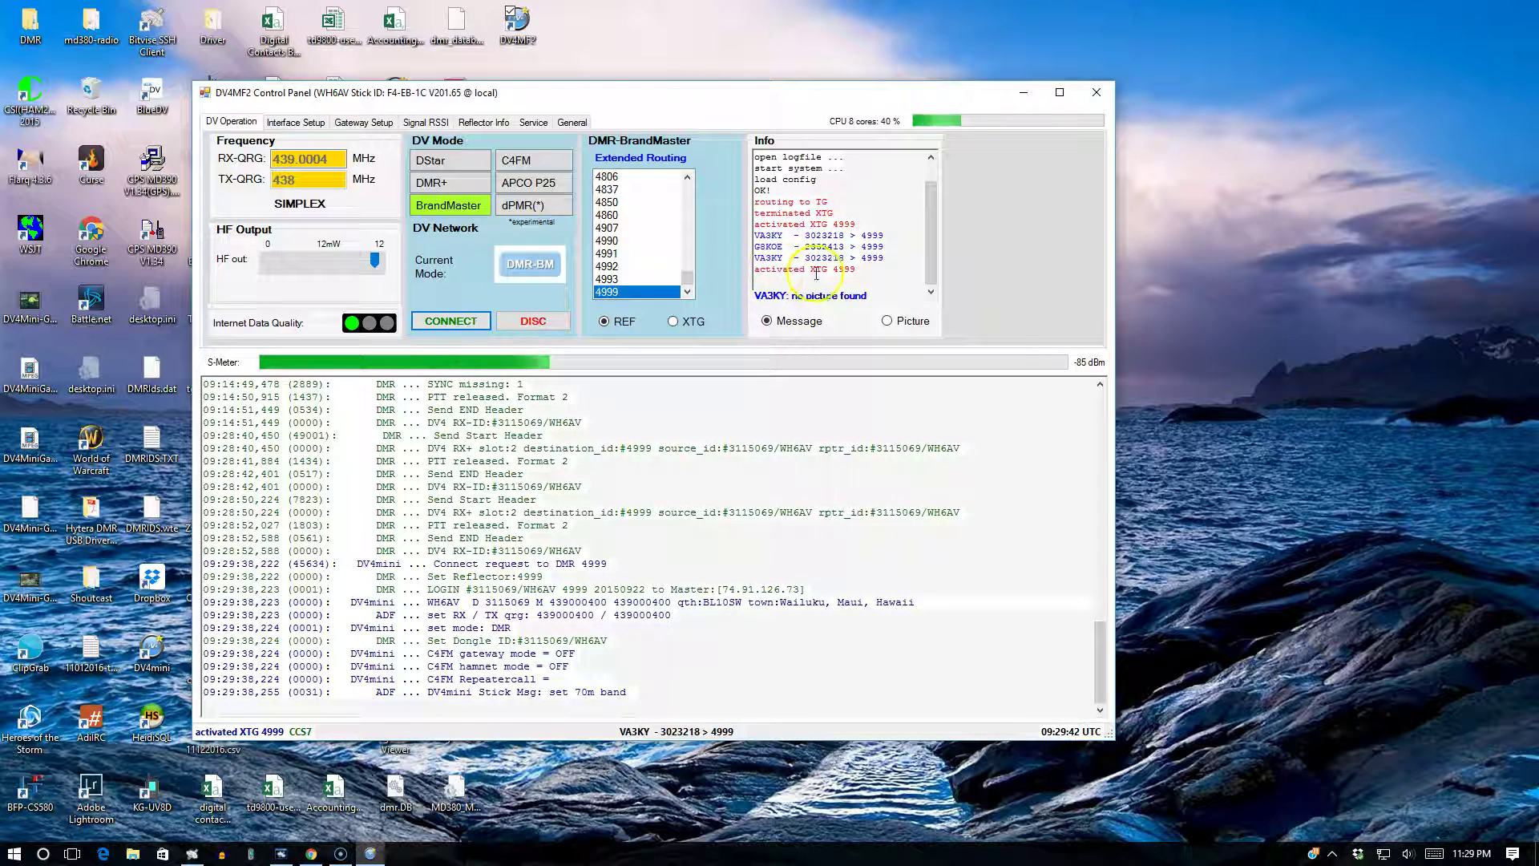
# - Check the activated XTG 4999 line in the log, then return to the LastHeard page
pyautogui.moveTo(856, 270); pyautogui.dragTo(760, 277)
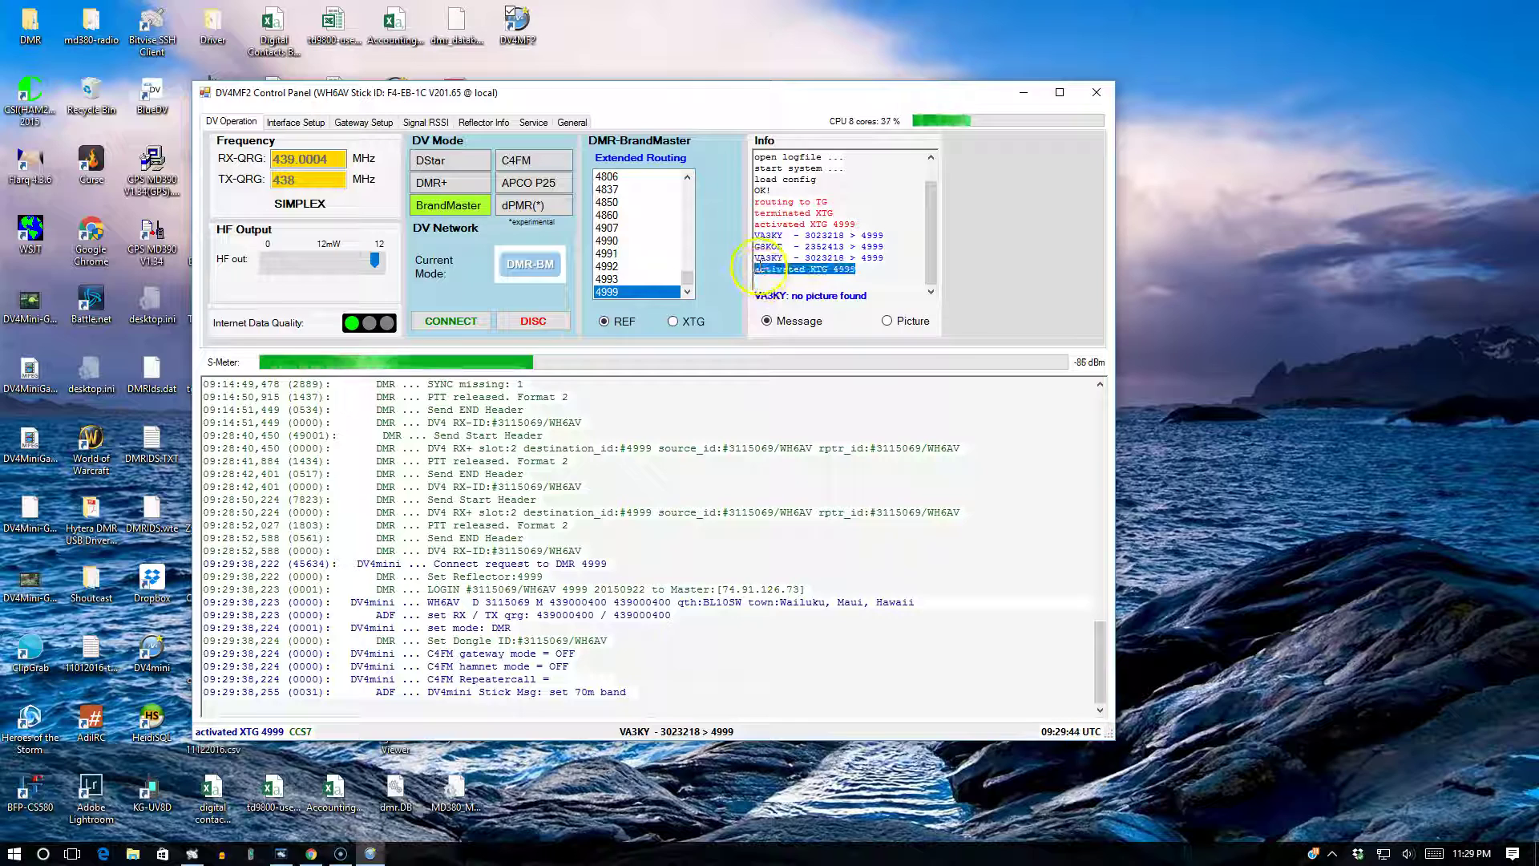
pyautogui.click(793, 265)
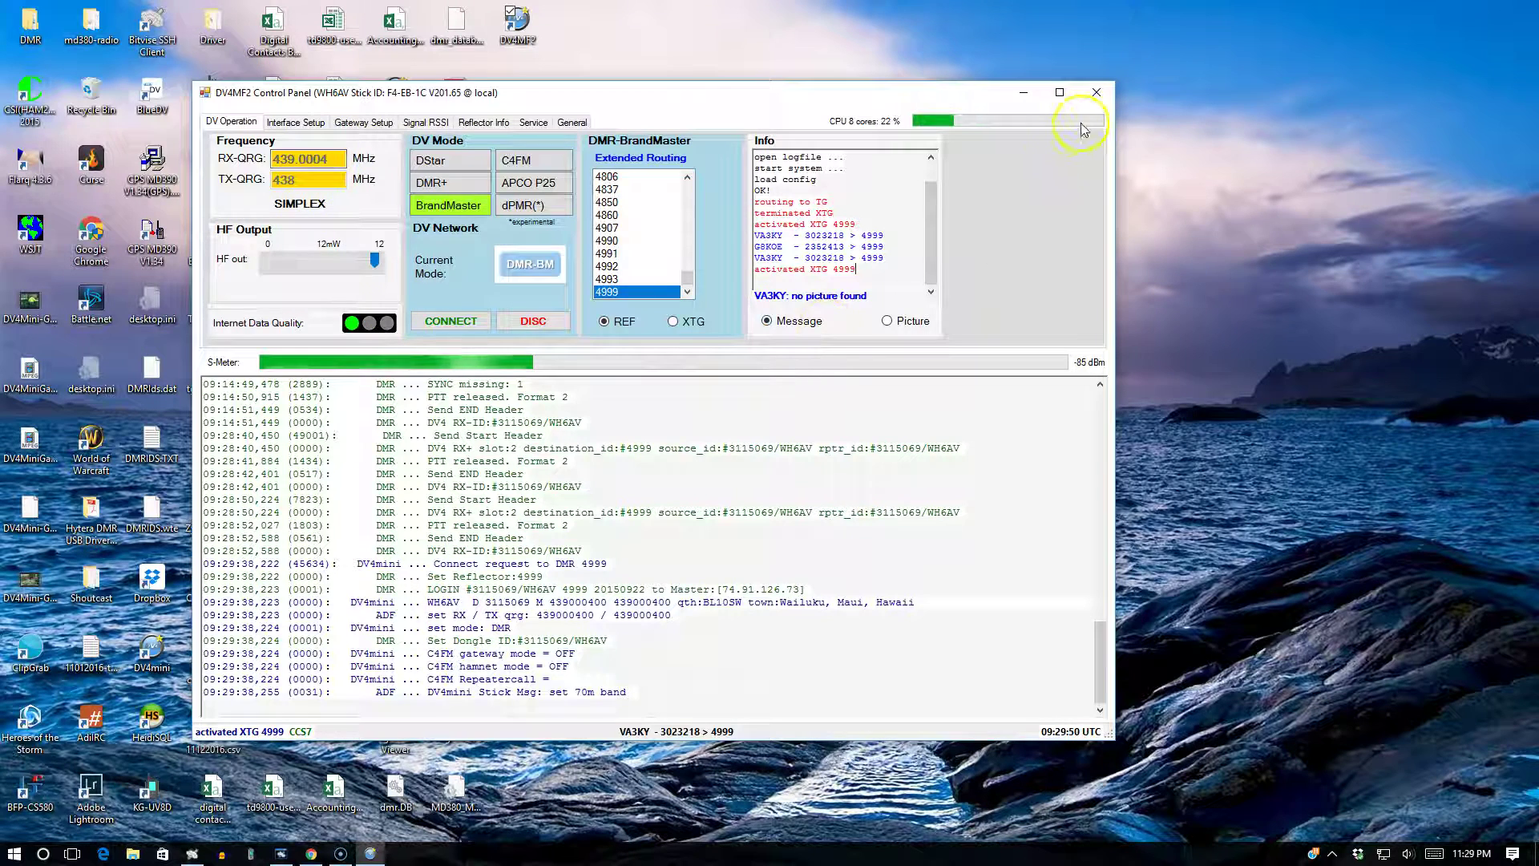
pyautogui.moveTo(755, 268); pyautogui.dragTo(881, 268)
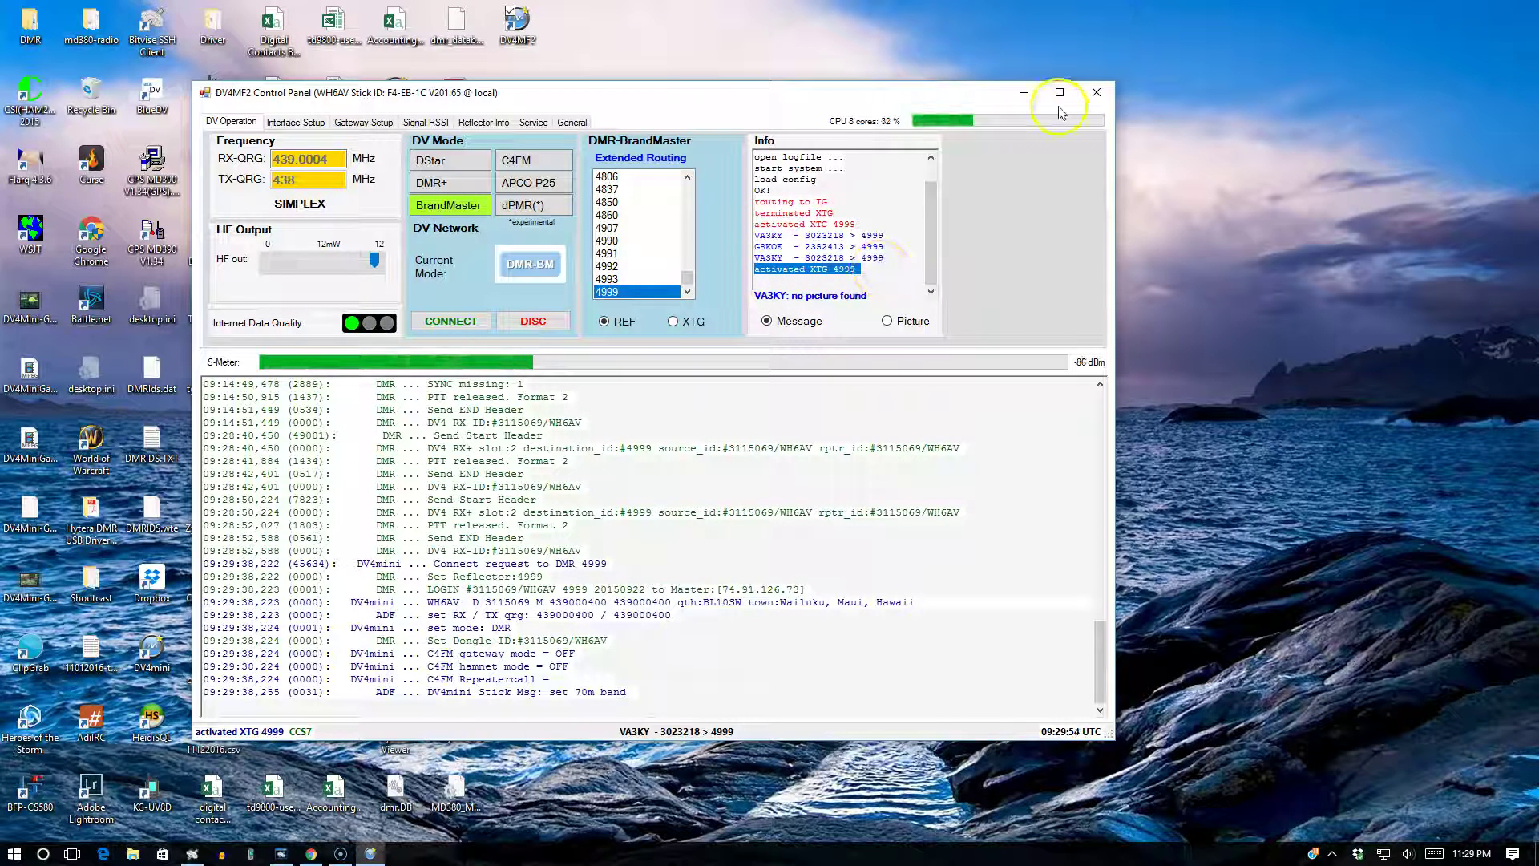
pyautogui.click(311, 852)
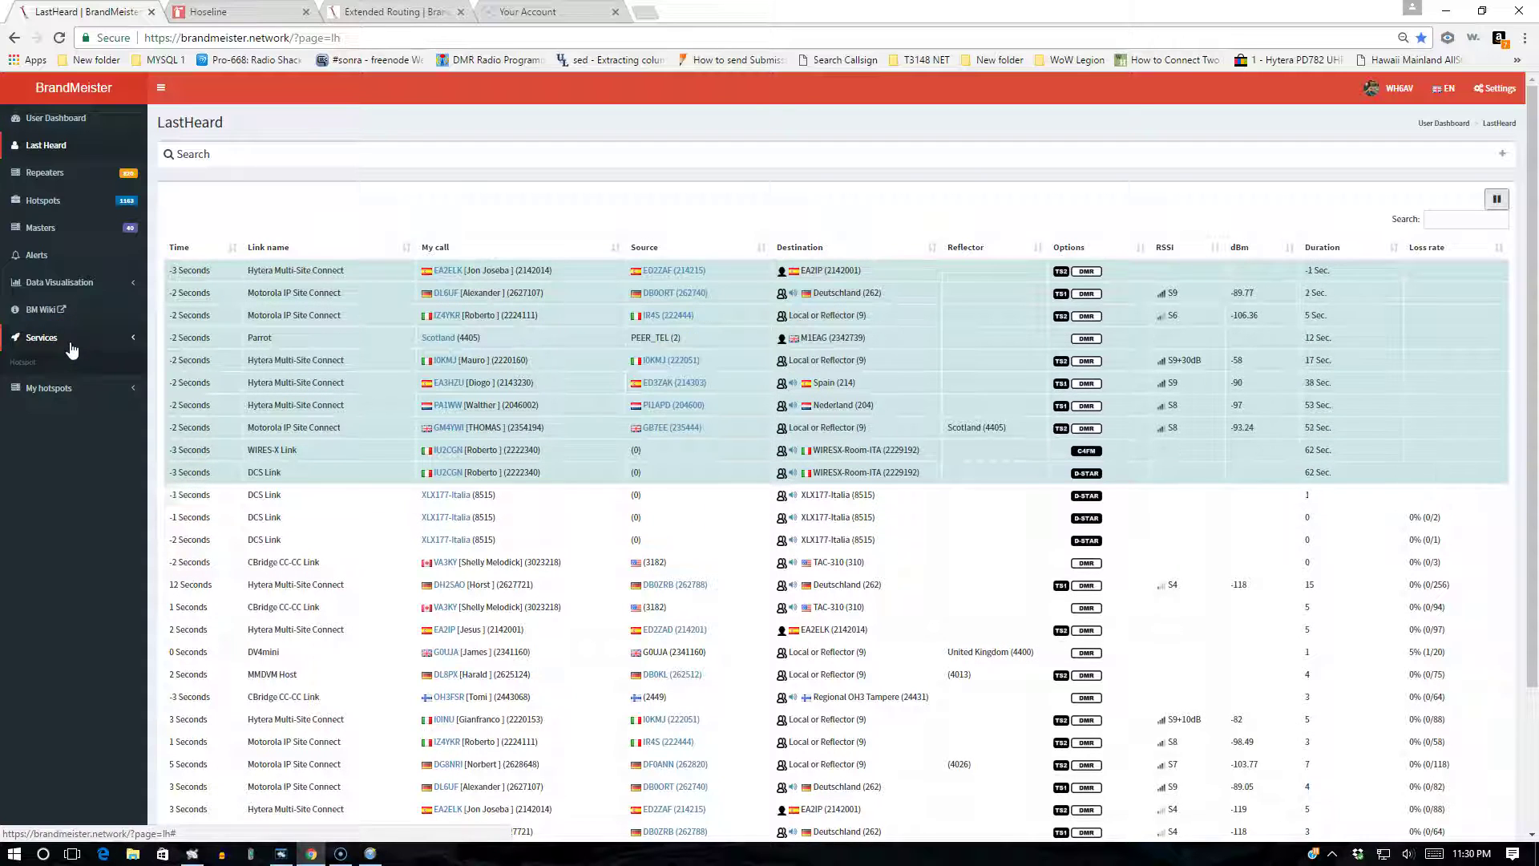
# - Open Extended Routing from Services and pick the DV4mini's dongle ID, showing talkgroup 312
pyautogui.click(70, 340)
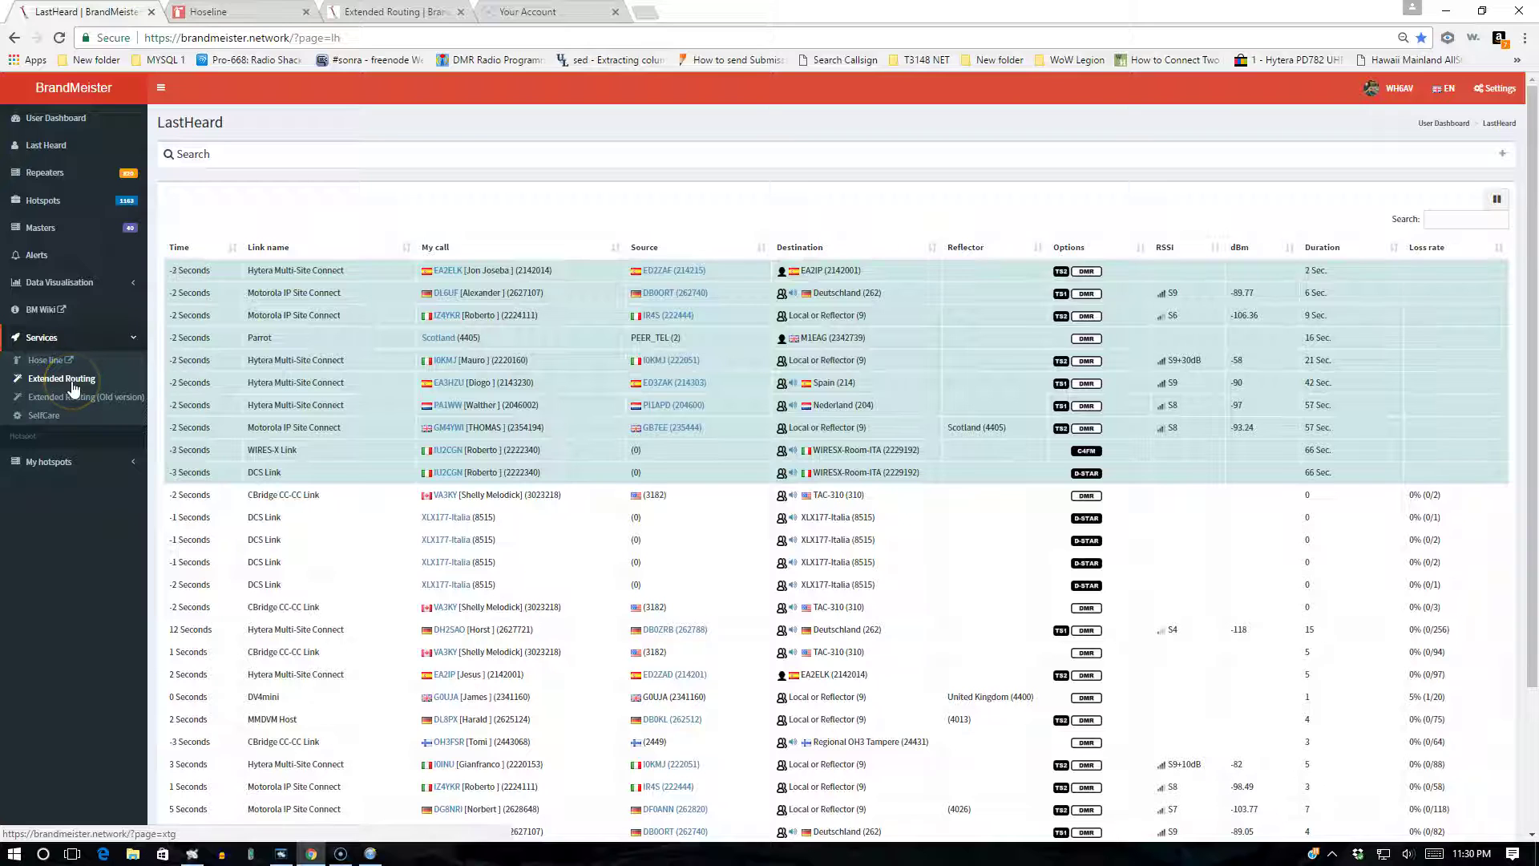
pyautogui.click(398, 15)
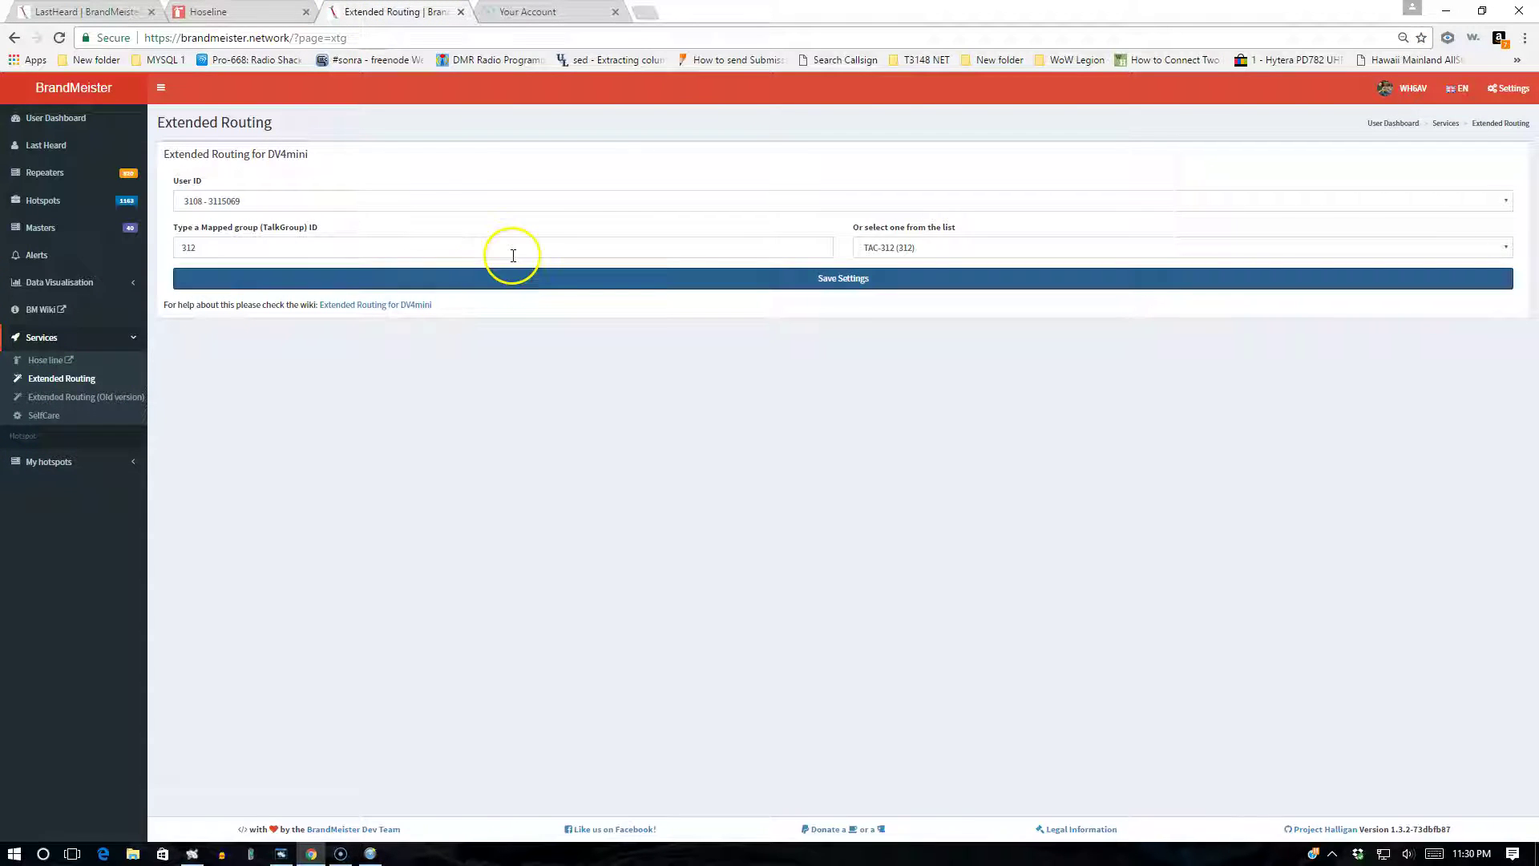
pyautogui.moveTo(457, 247); pyautogui.dragTo(124, 247)
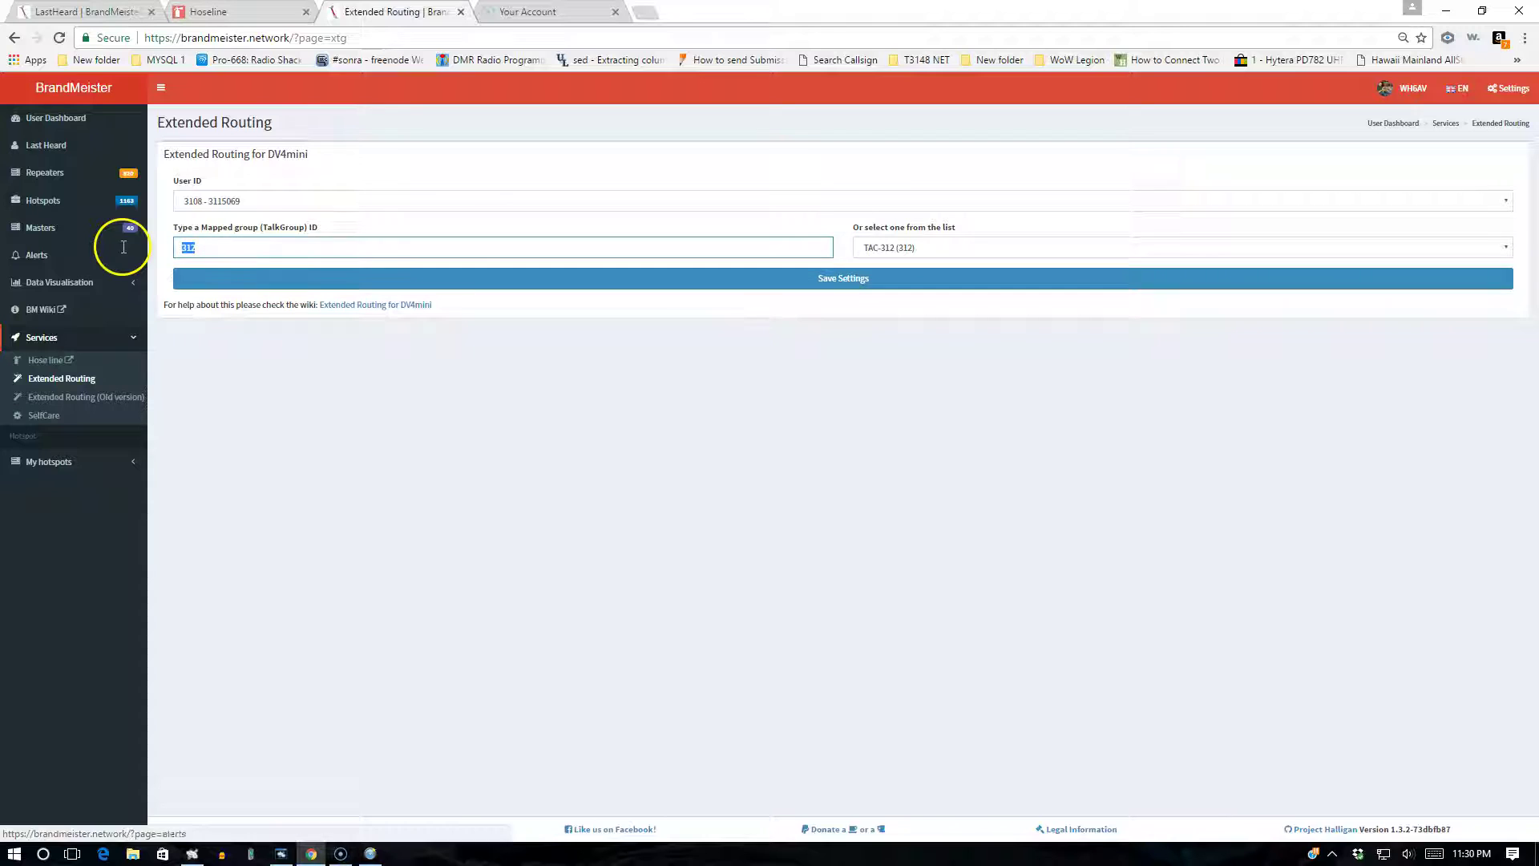
pyautogui.click(247, 206)
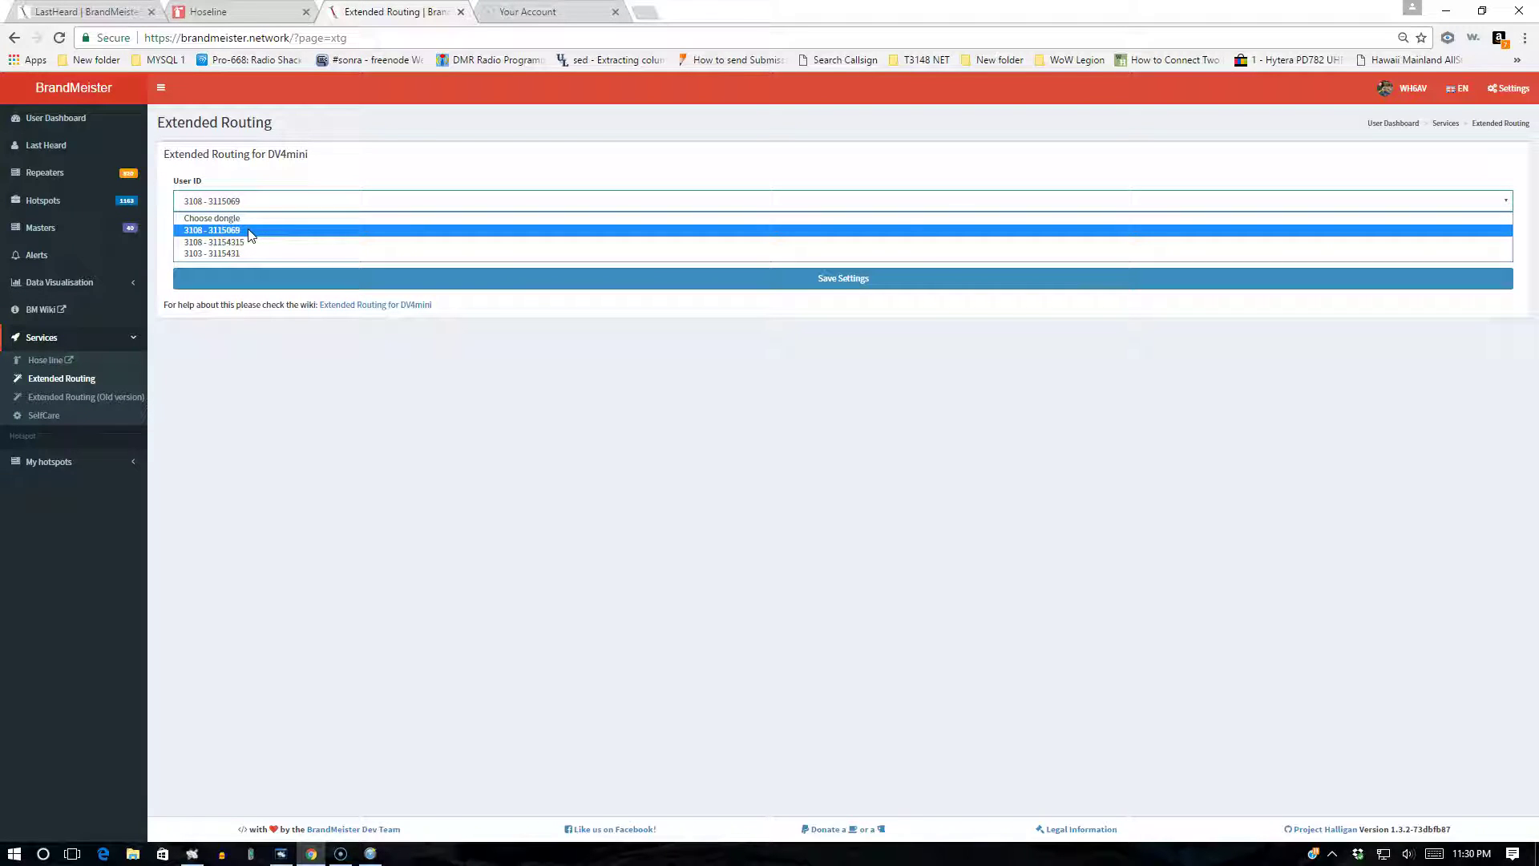
pyautogui.click(249, 232)
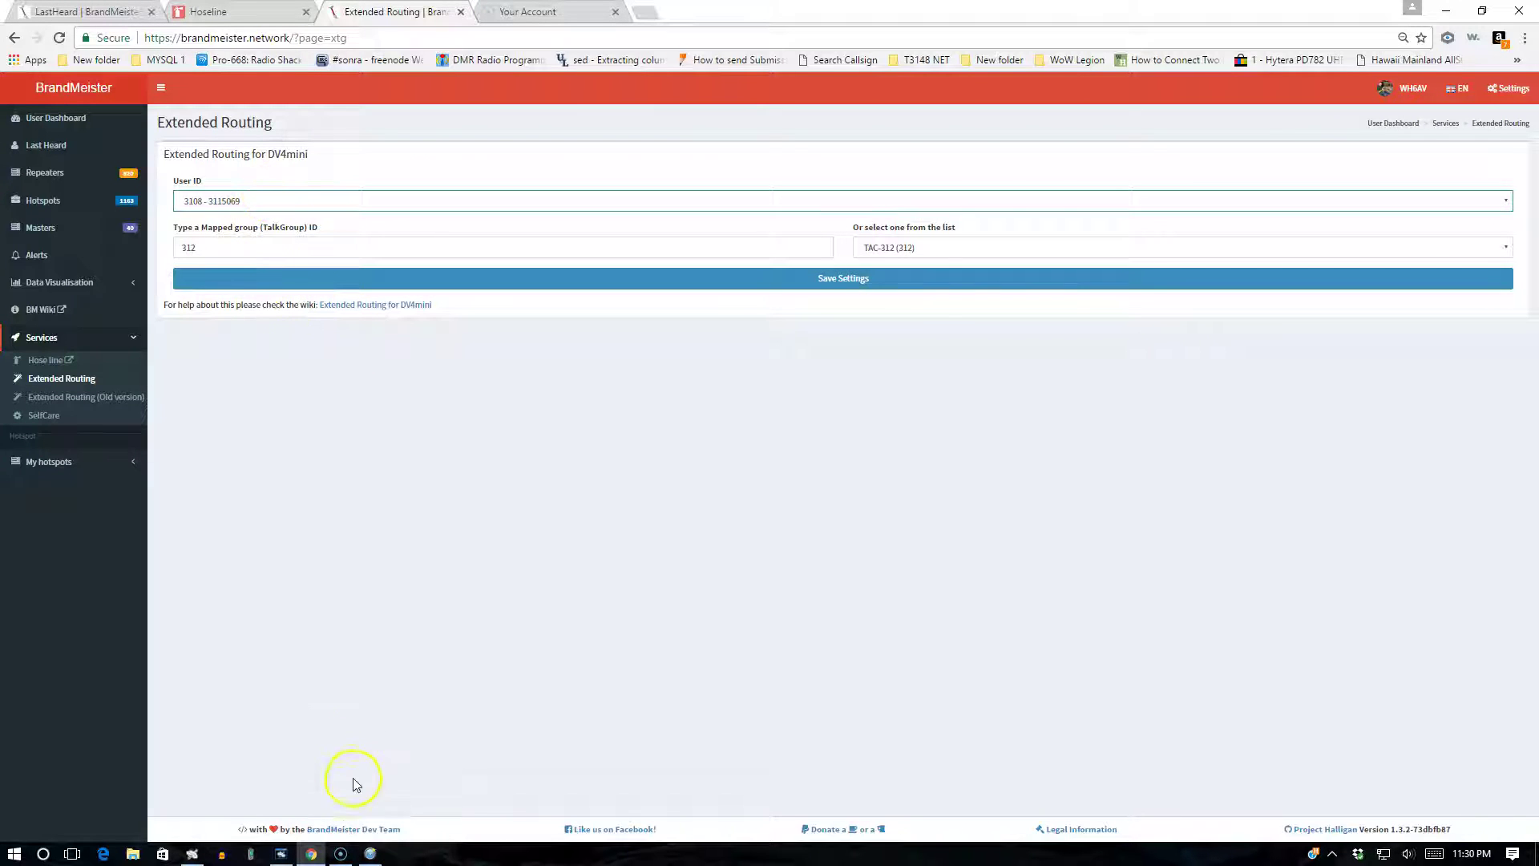
pyautogui.click(370, 854)
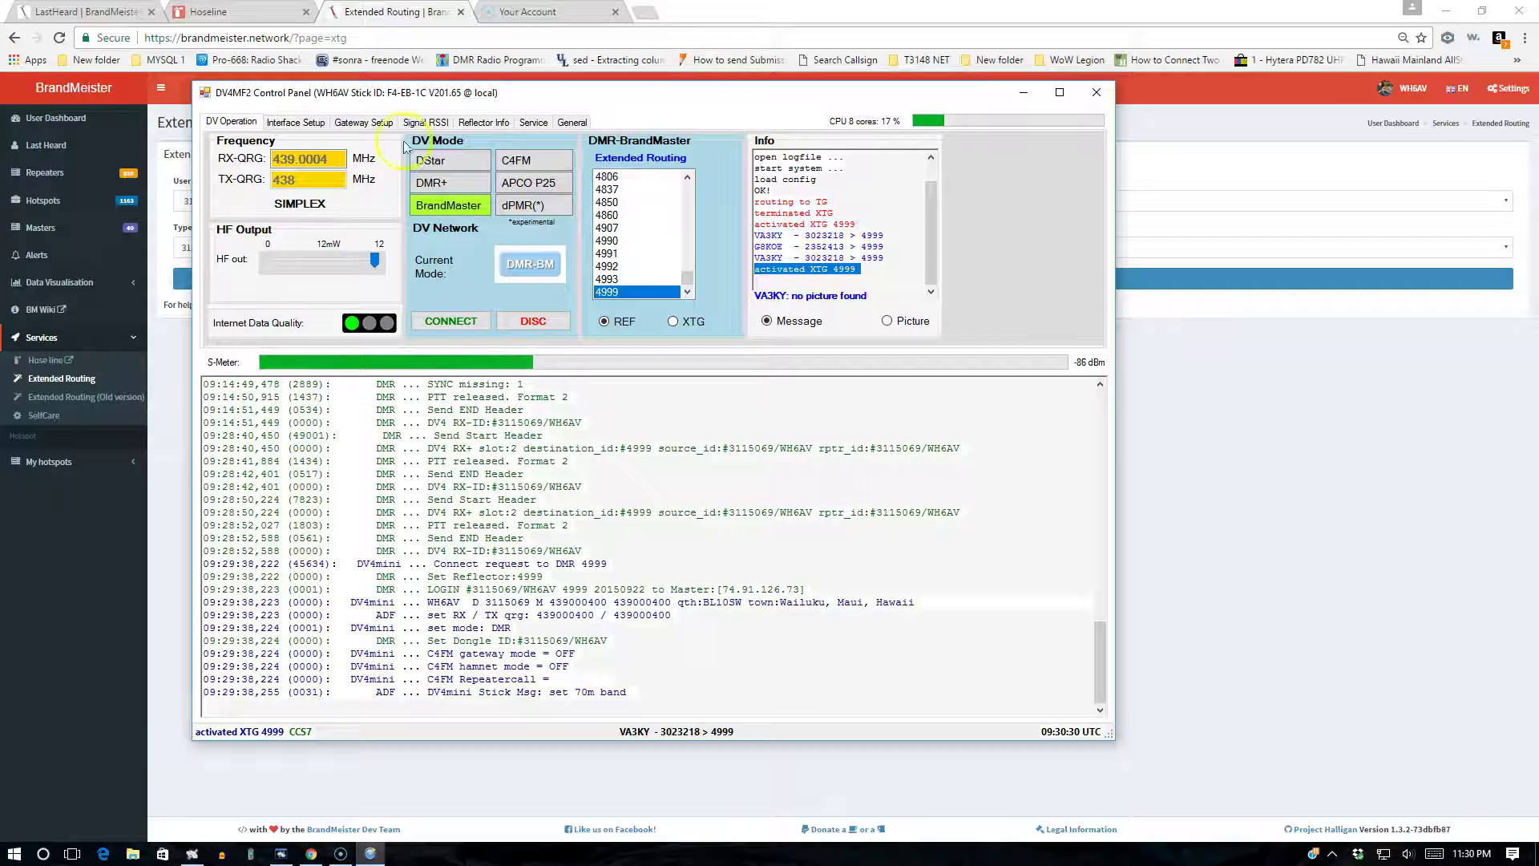
pyautogui.click(314, 122)
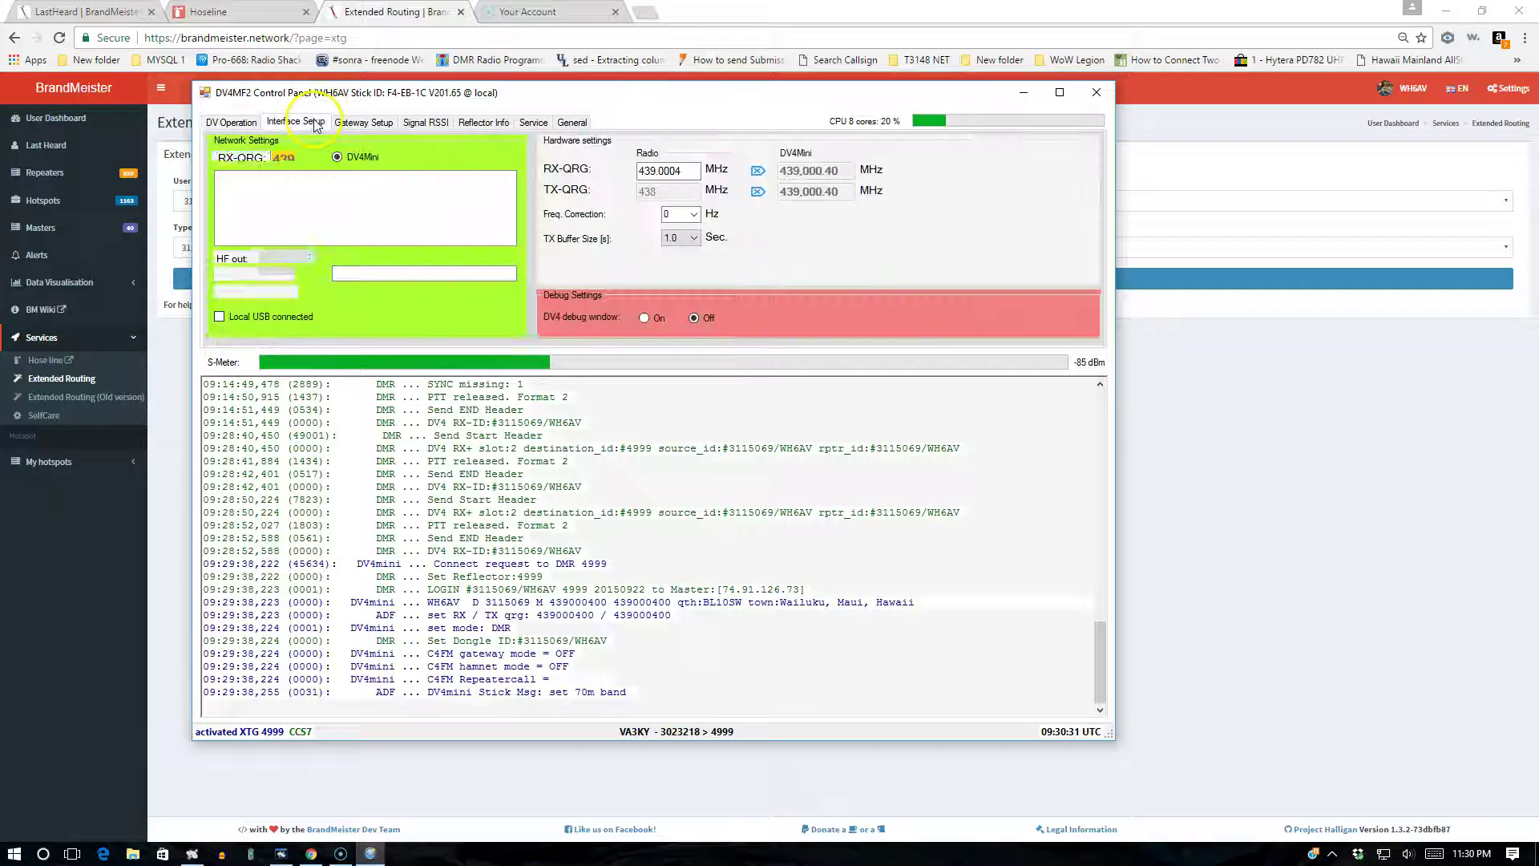
pyautogui.click(364, 123)
pyautogui.doubleClick(406, 155)
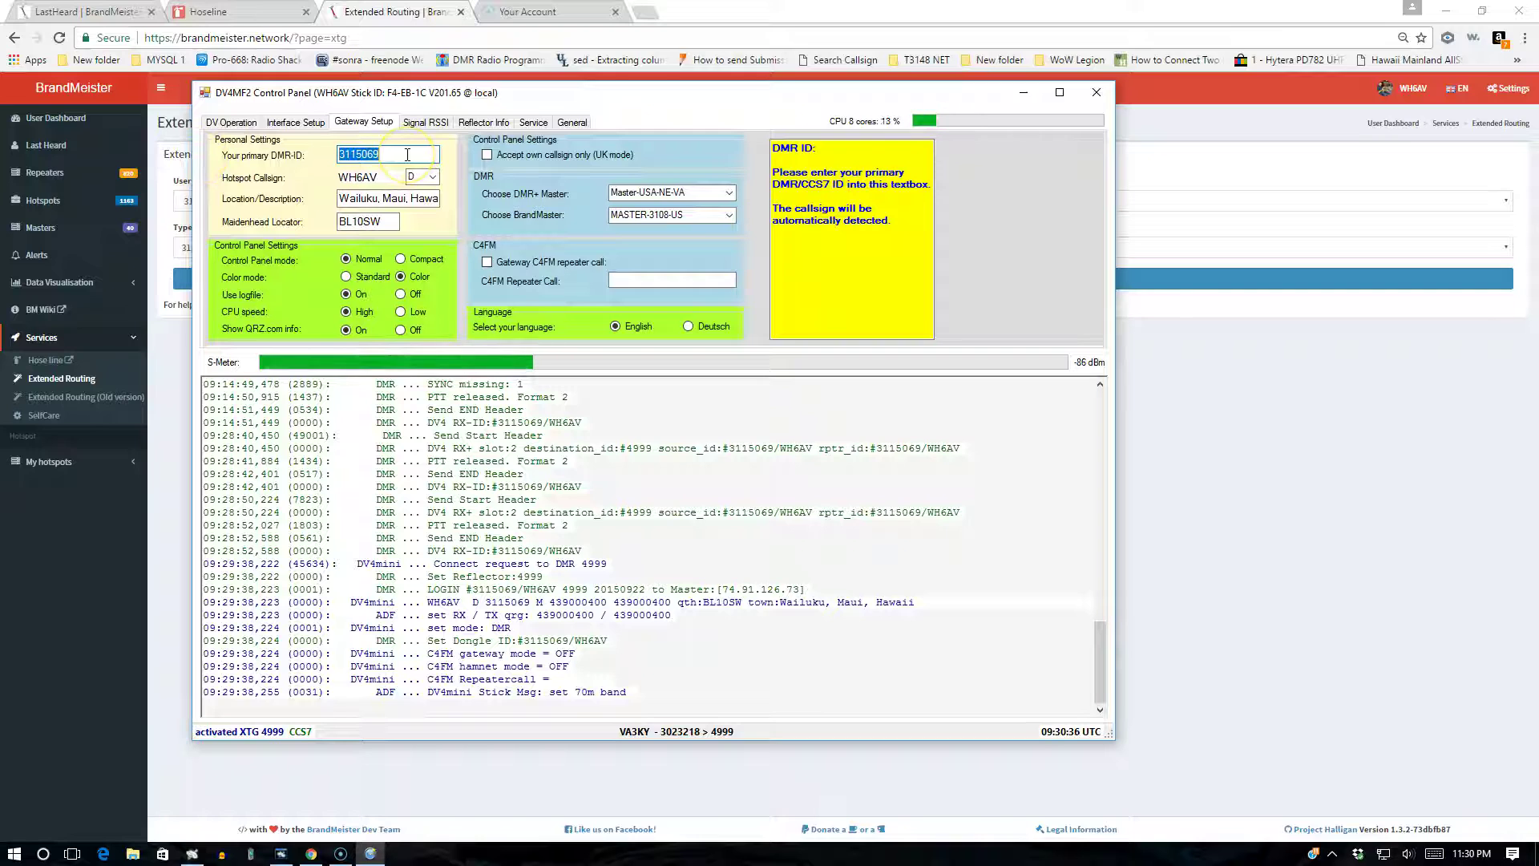
pyautogui.doubleClick(407, 155)
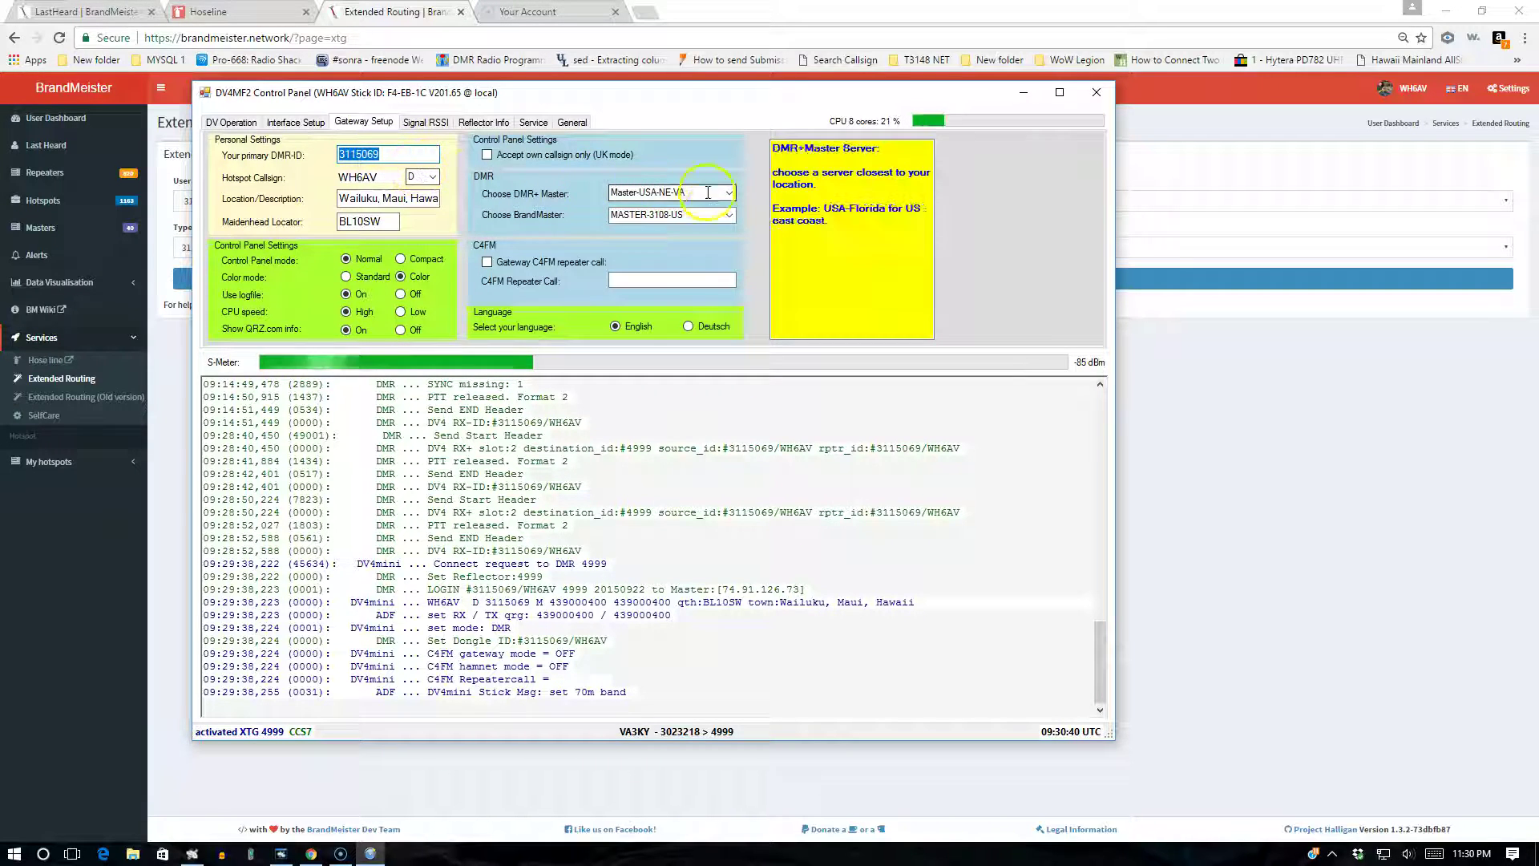
pyautogui.moveTo(697, 215)
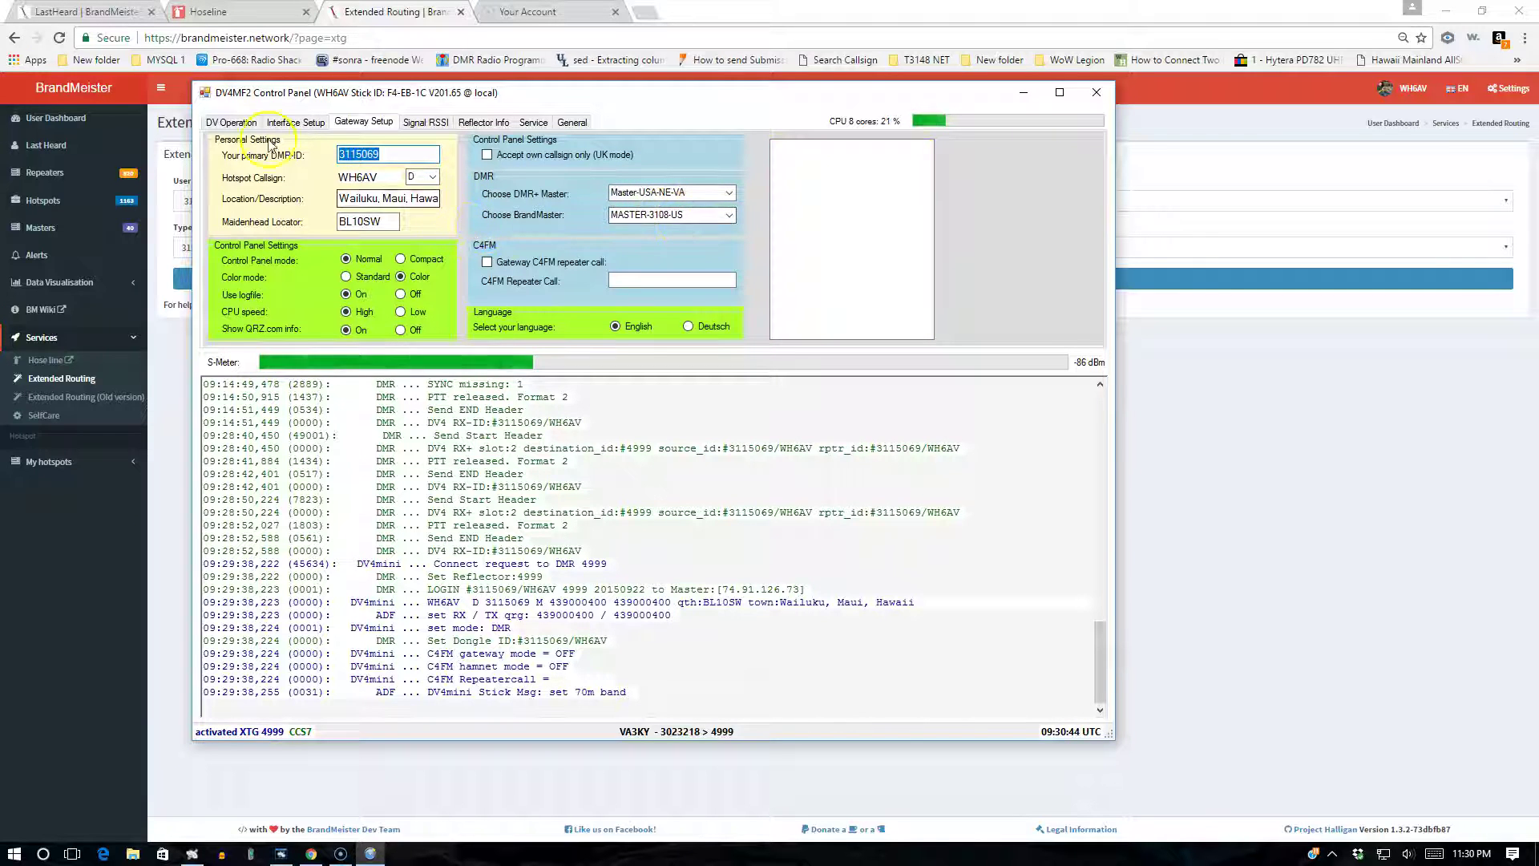
pyautogui.click(240, 123)
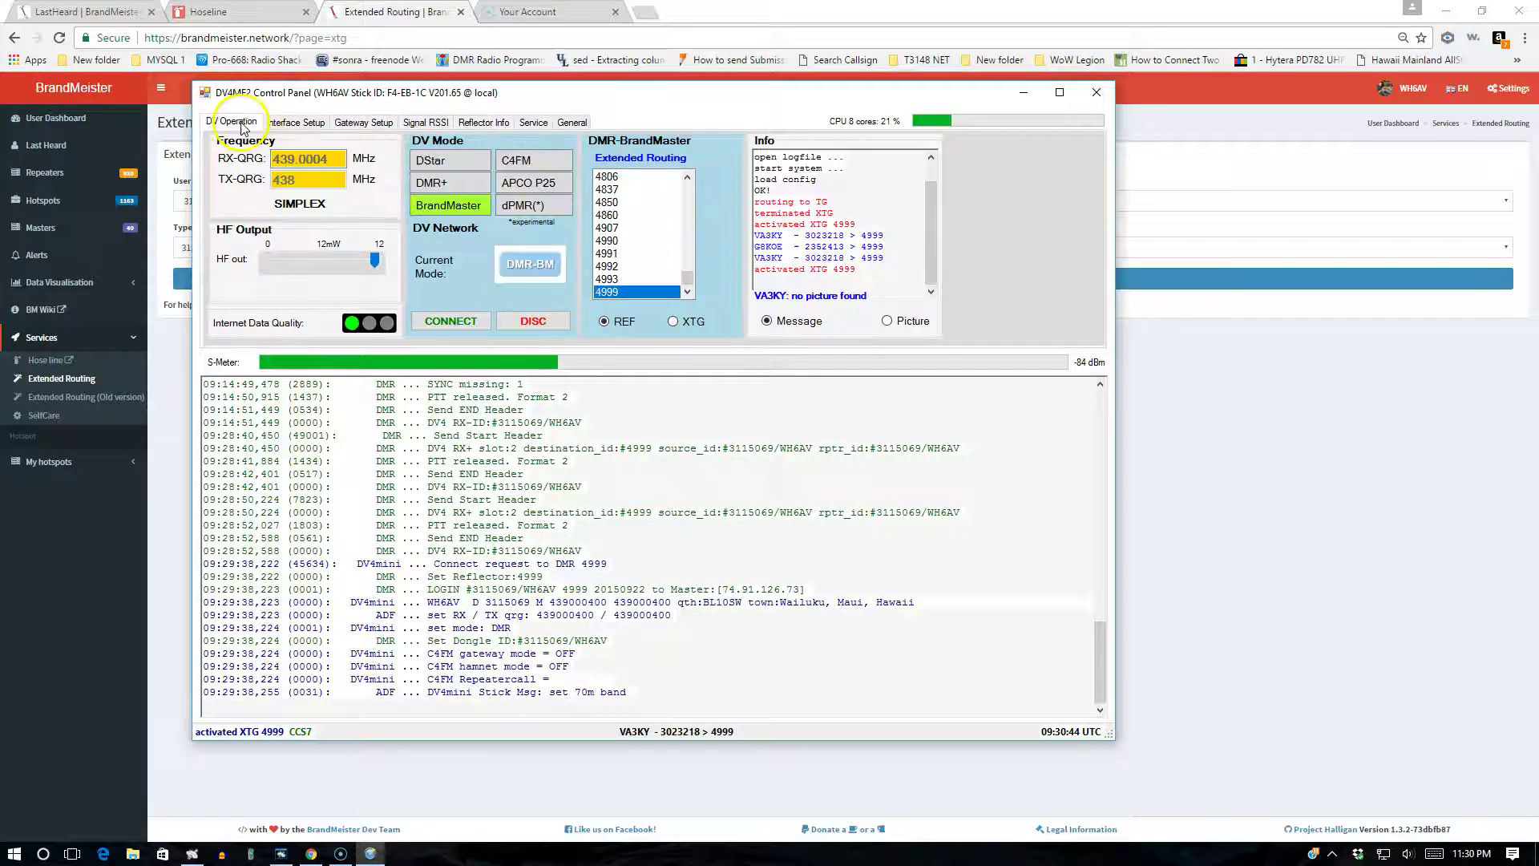
# - Bring Extended Routing forward, keeping the DV4mini dongle ID and TAC-312 (312) talkgroup unchanged
pyautogui.click(65, 704)
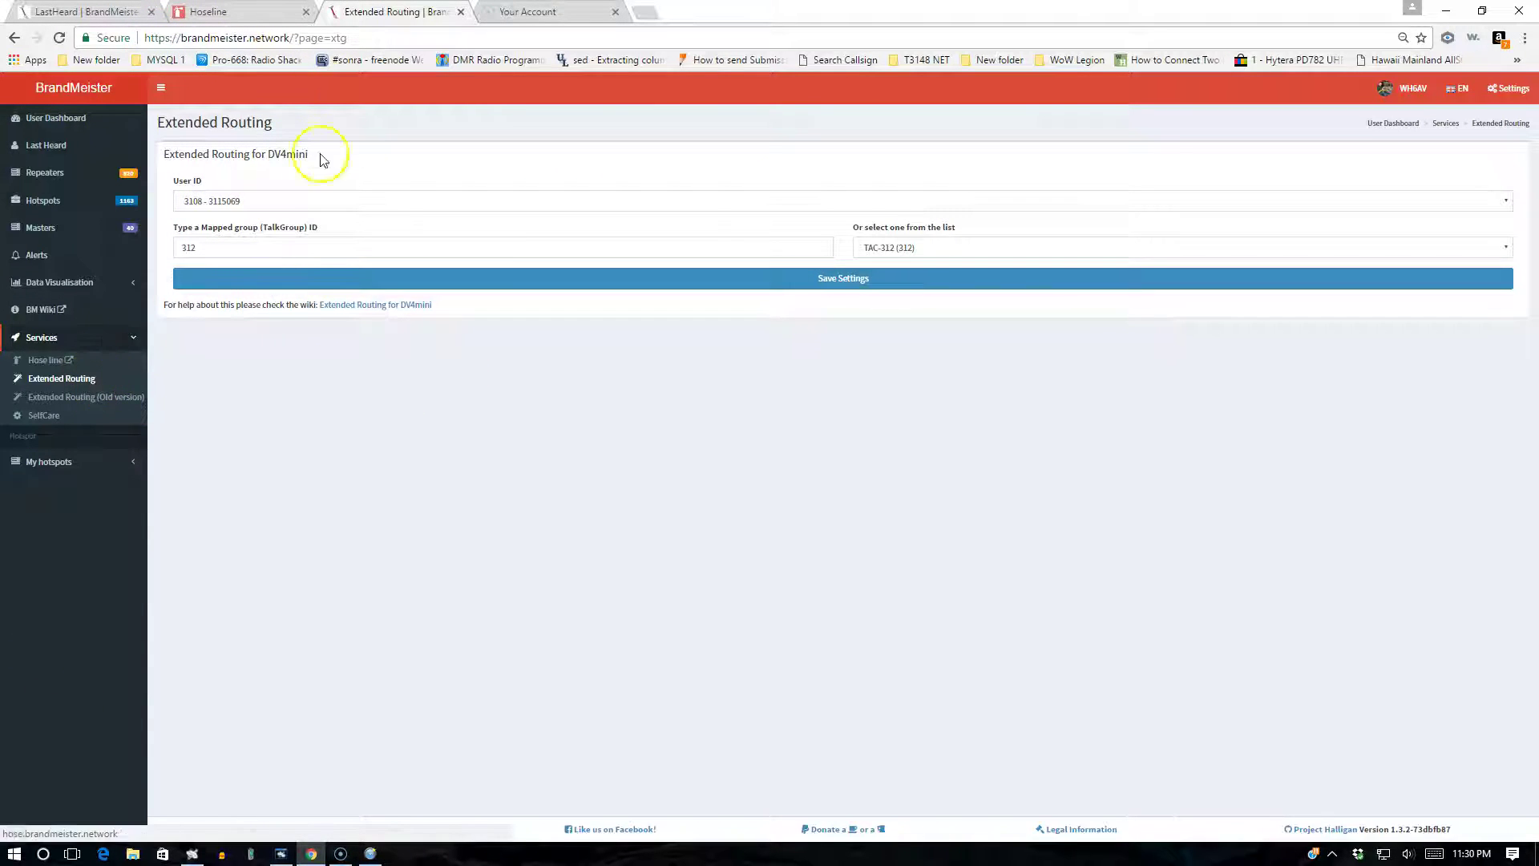
pyautogui.click(409, 202)
pyautogui.click(253, 232)
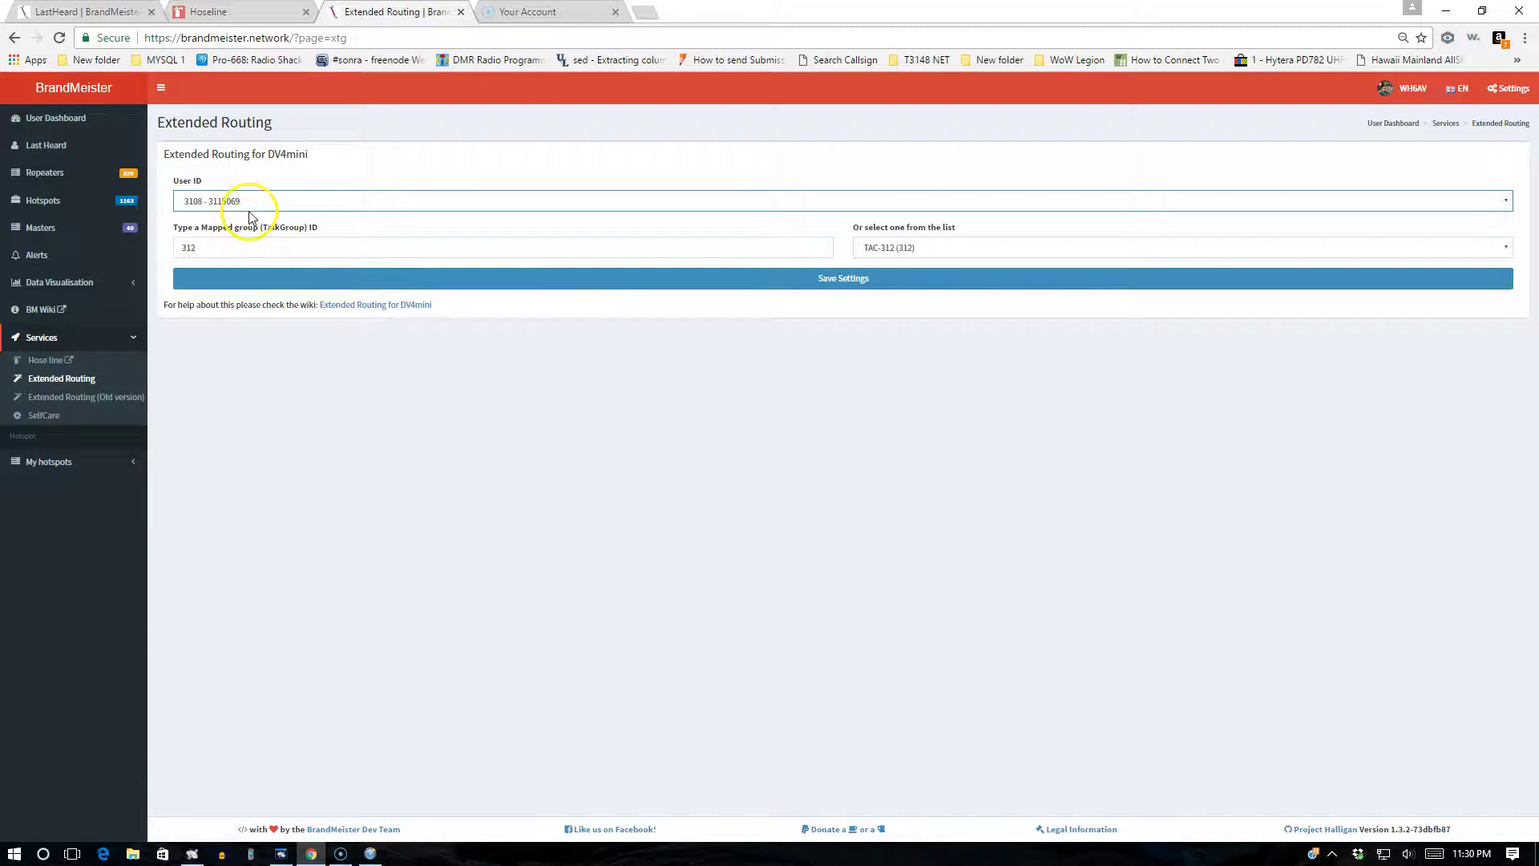
pyautogui.click(898, 251)
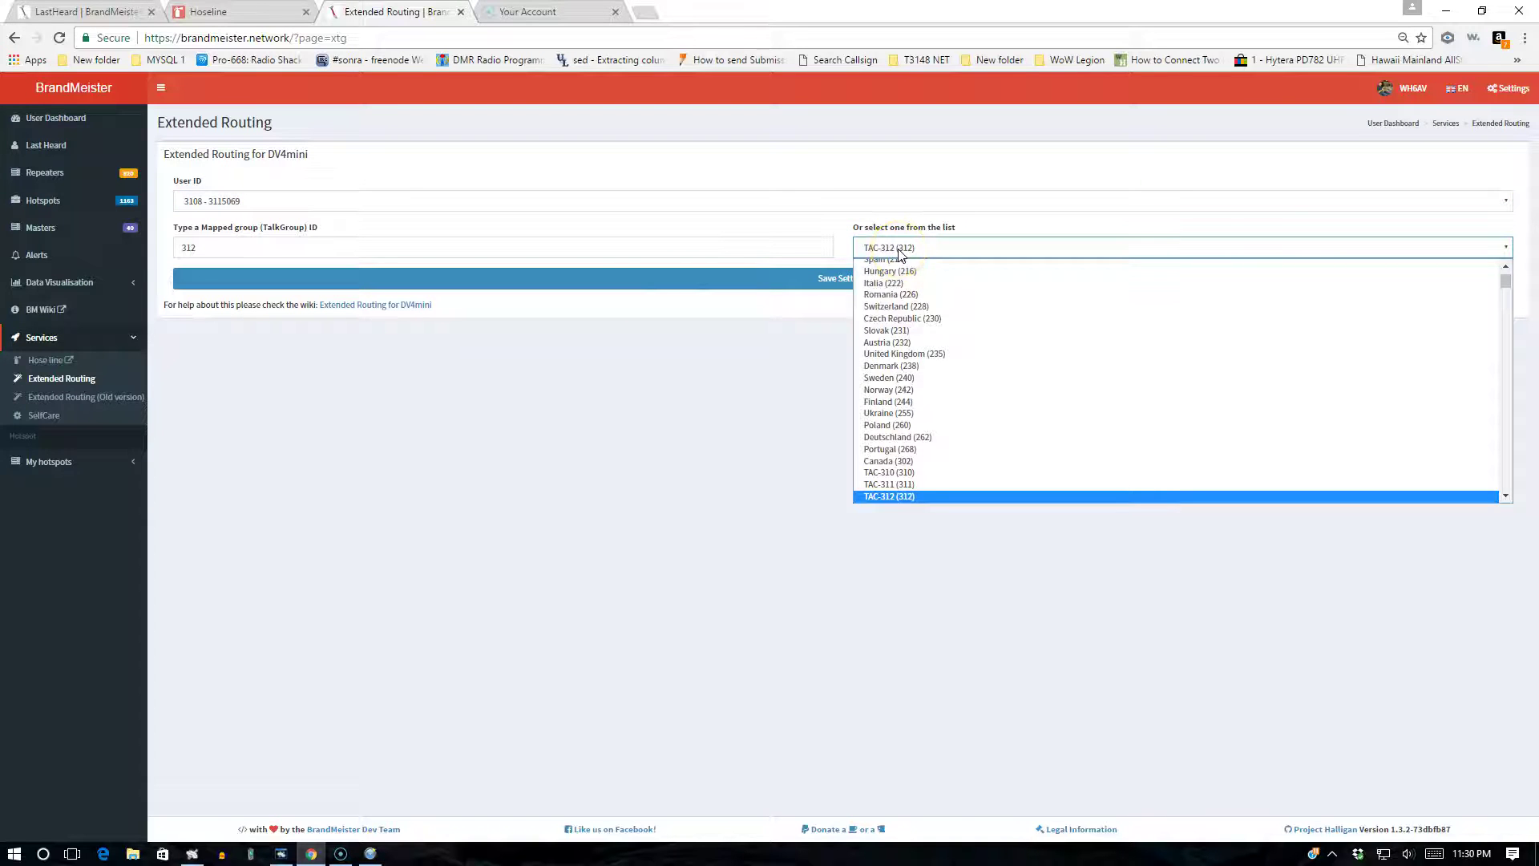
pyautogui.click(899, 254)
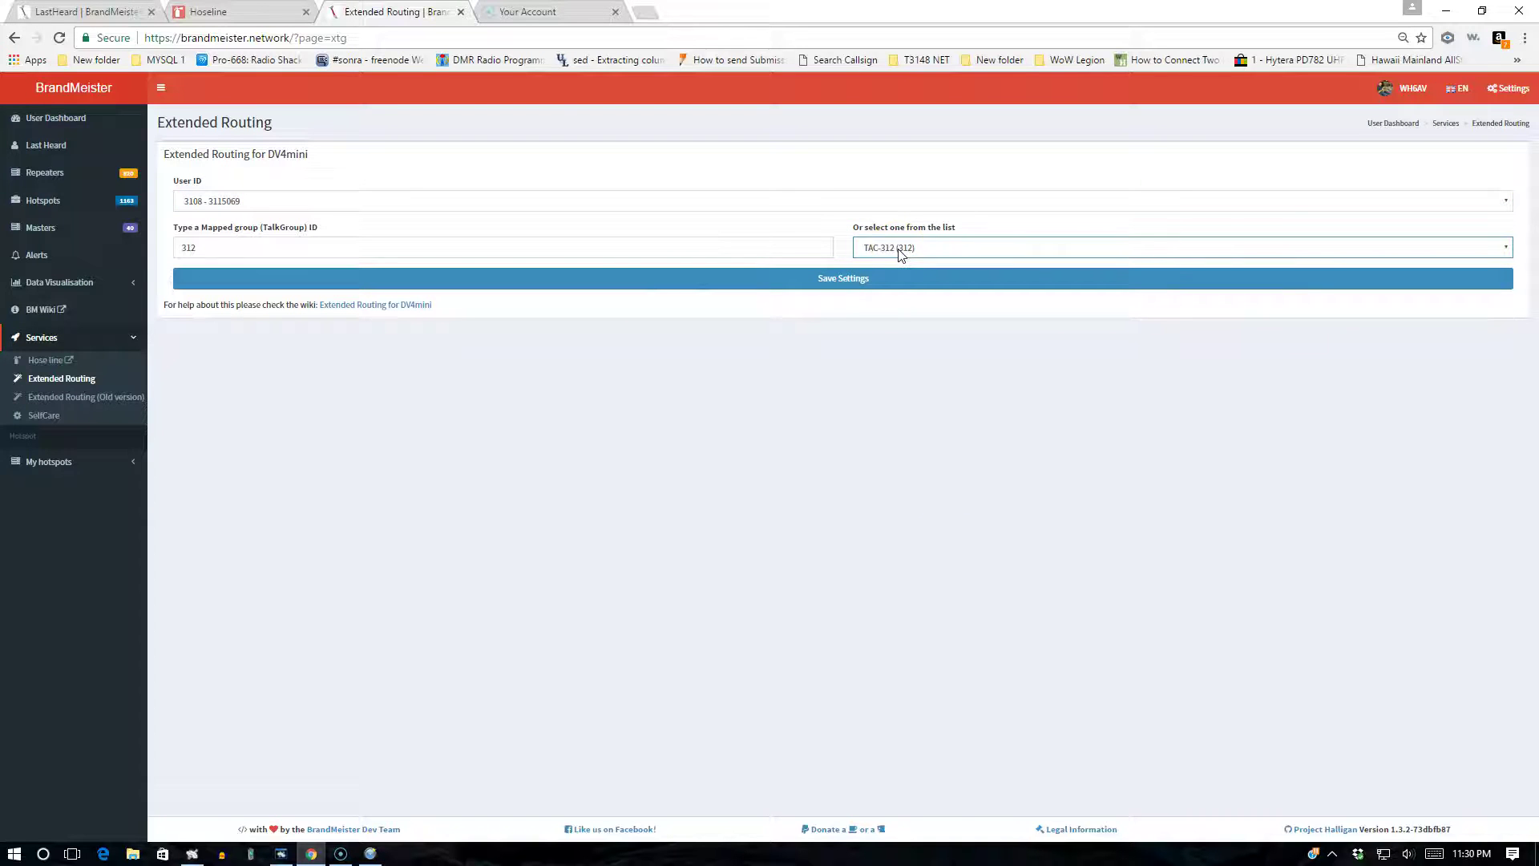
pyautogui.click(1507, 255)
pyautogui.scroll(10, 1501, 291)
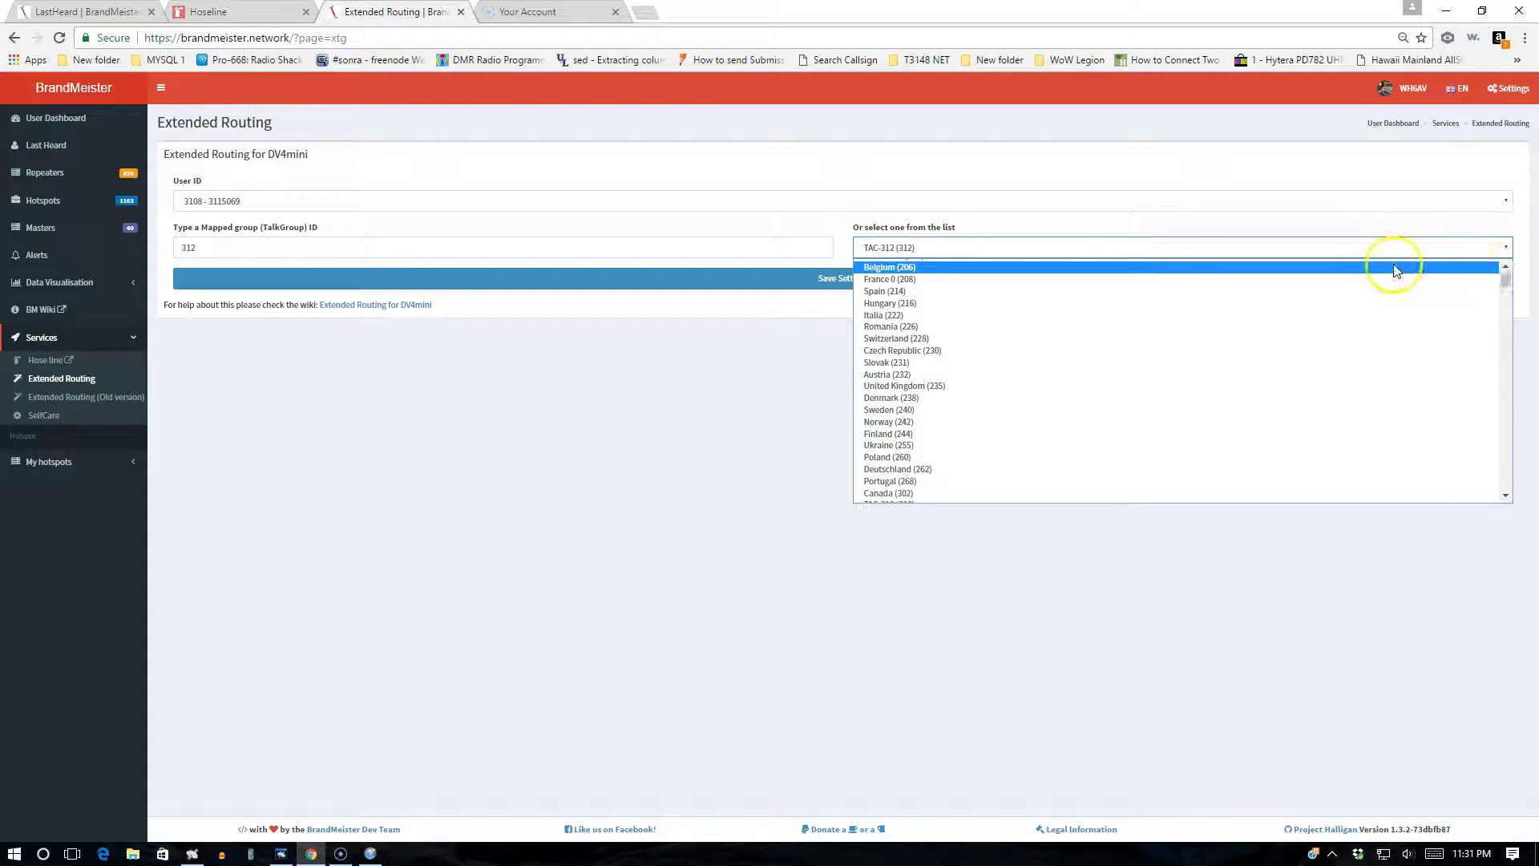
pyautogui.scroll(2, 1511, 281)
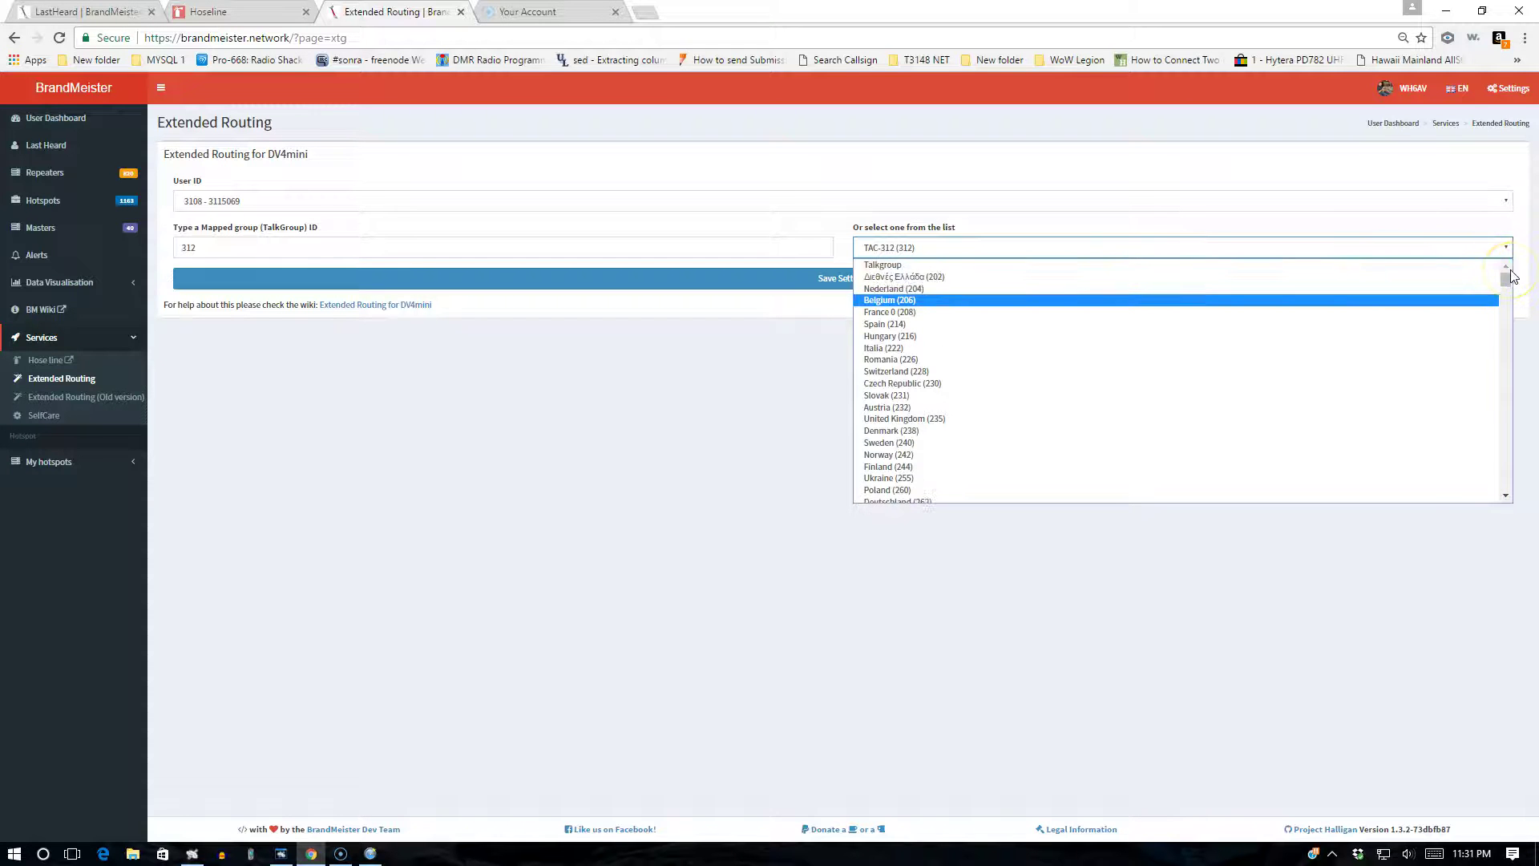
pyautogui.click(1127, 267)
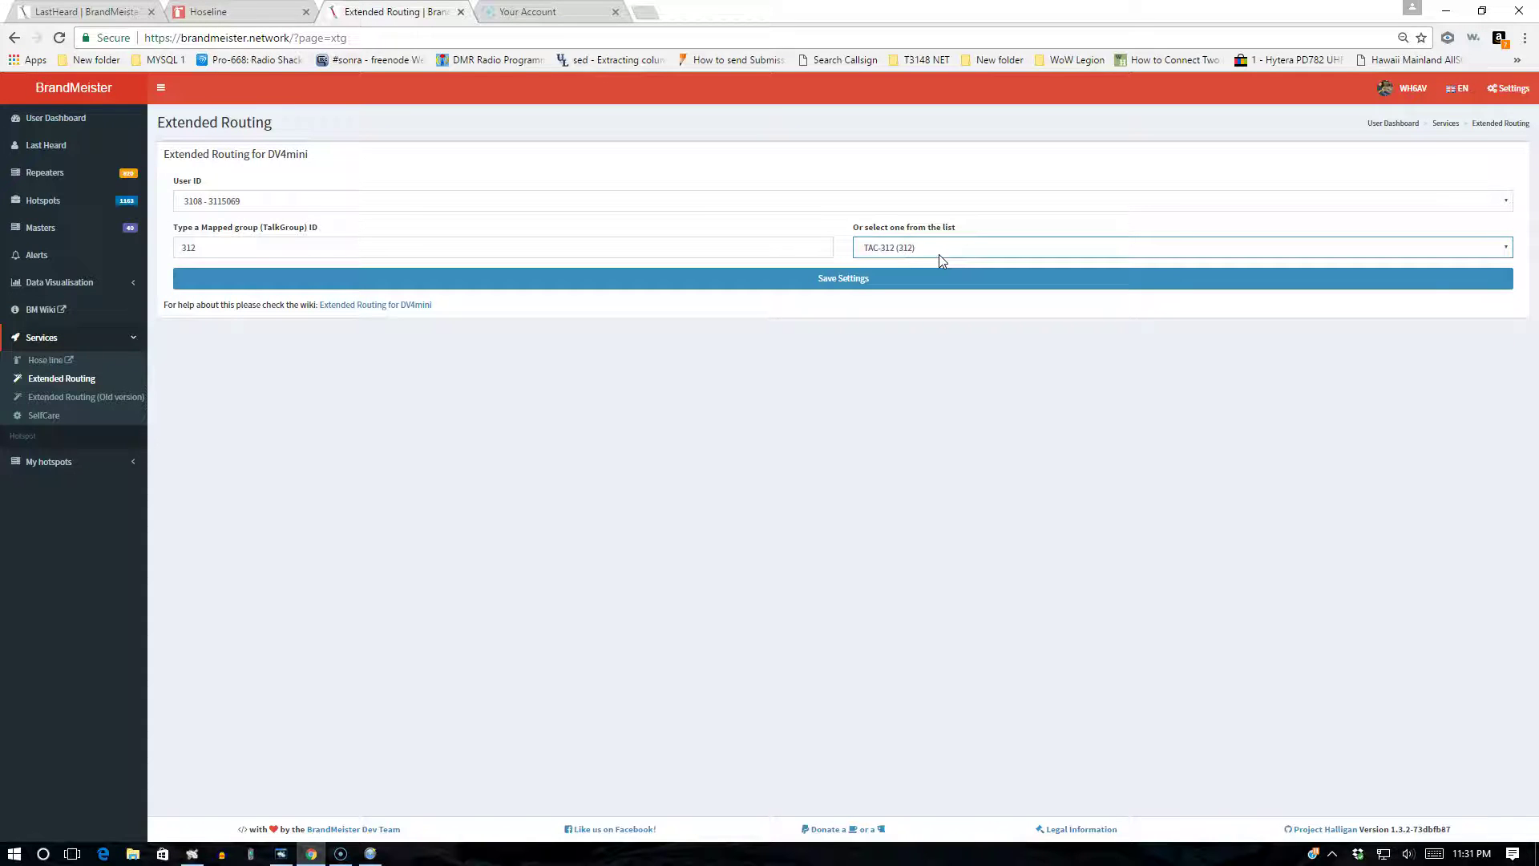
# - Try other entries in the talkgroup list, briefly landing on TAC 1 (8951)
pyautogui.click(942, 254)
pyautogui.click(878, 256)
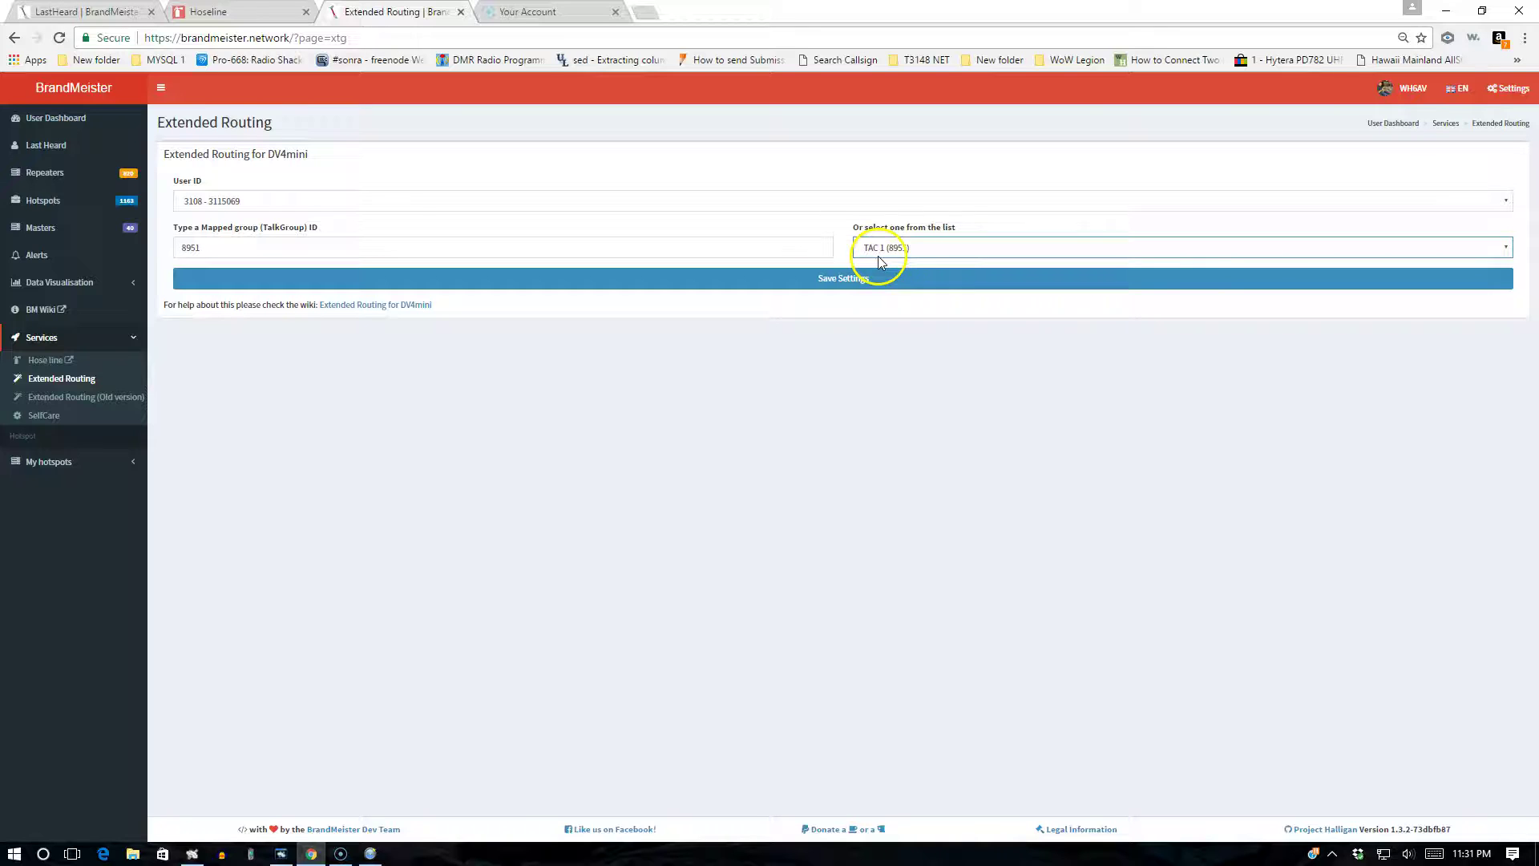
pyautogui.click(921, 254)
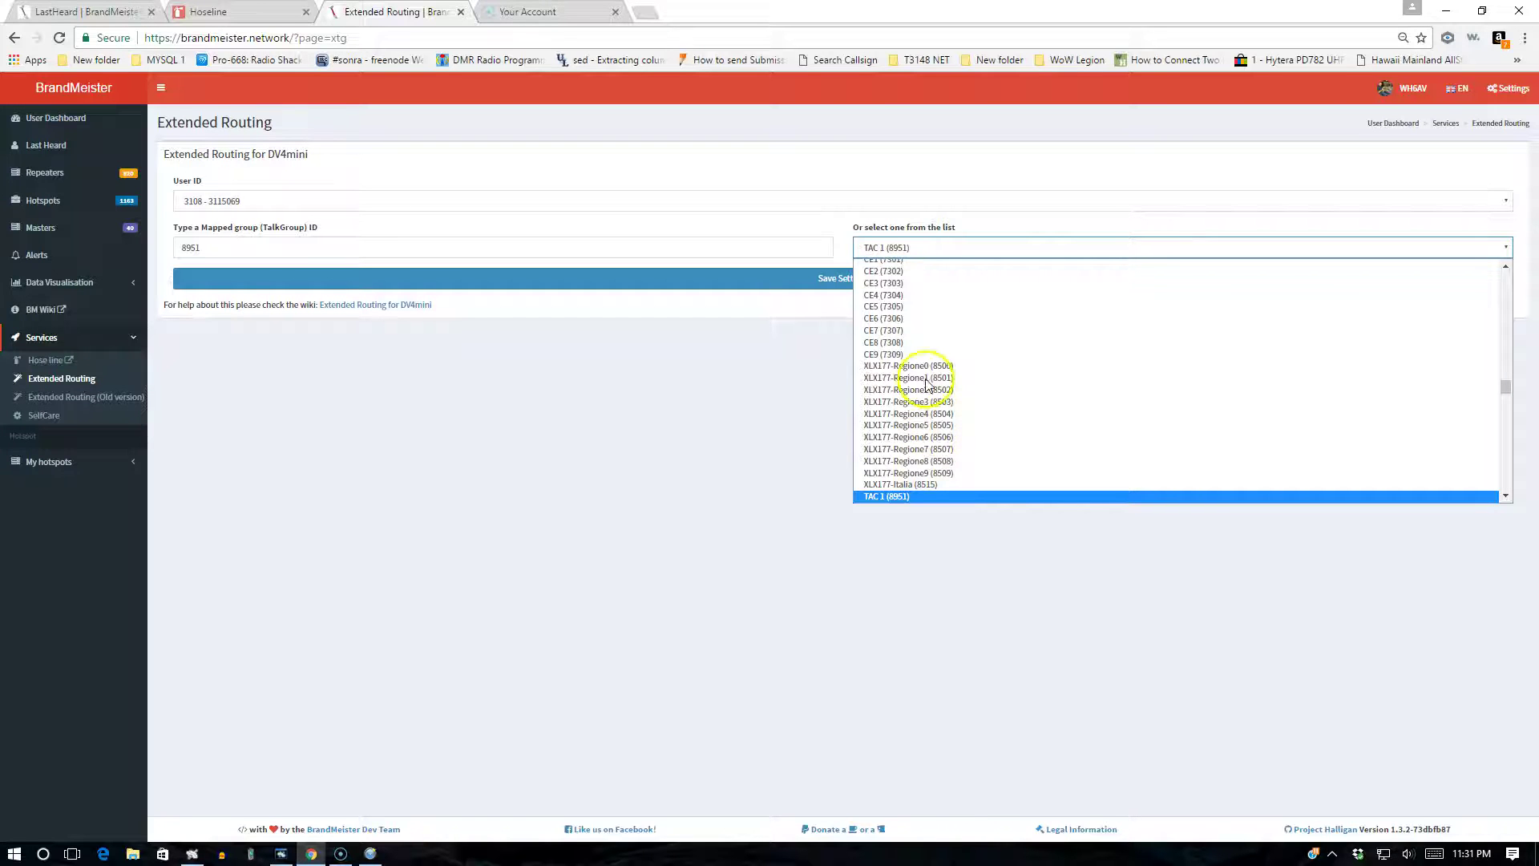
pyautogui.click(918, 255)
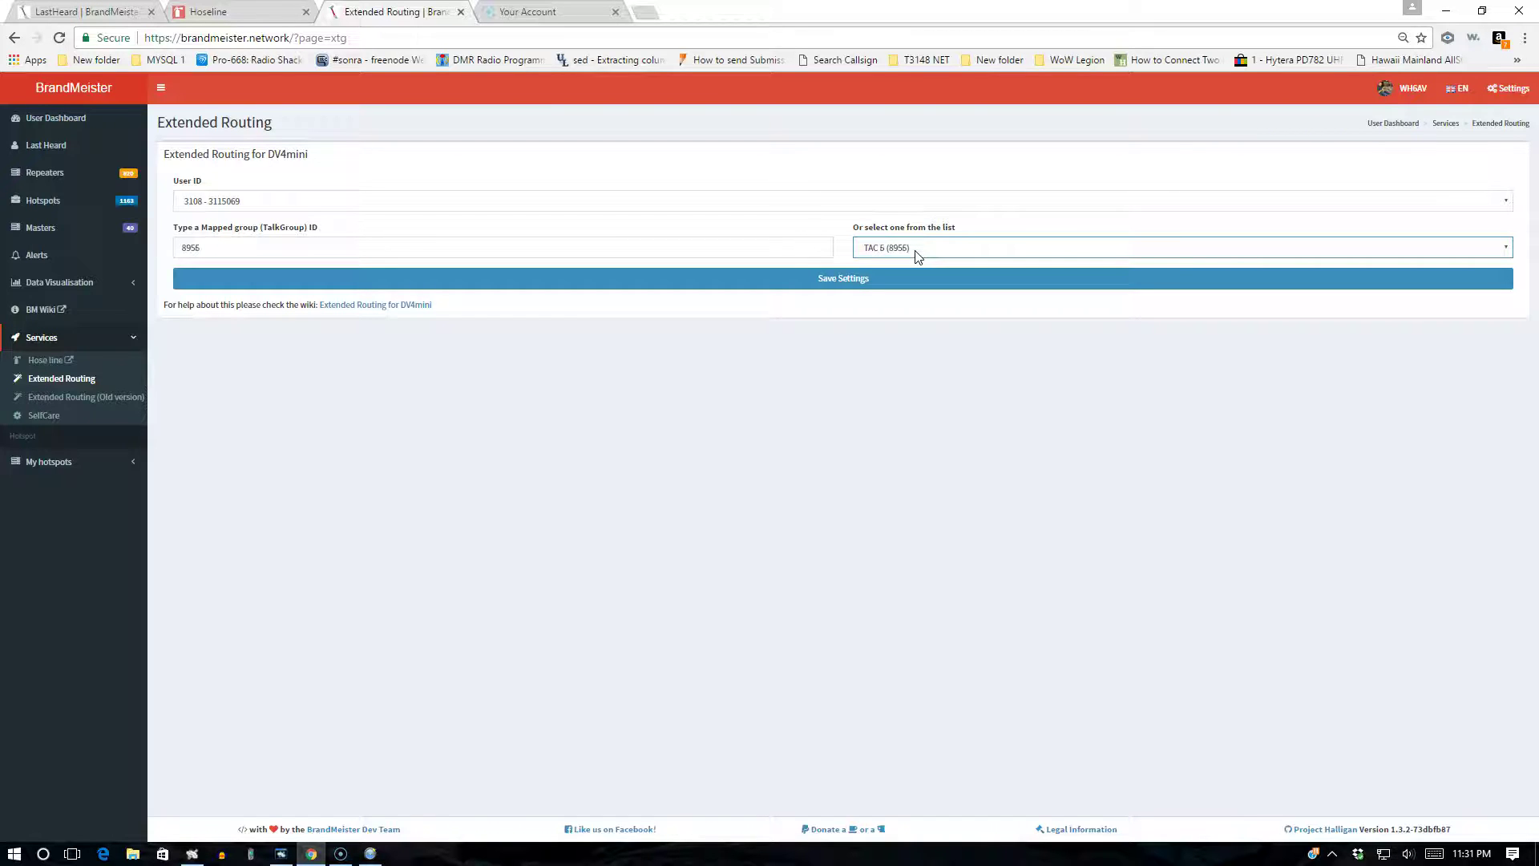
# - Select TAC-312 (312) as the mapped talkgroup and save the routing settings
pyautogui.click(919, 255)
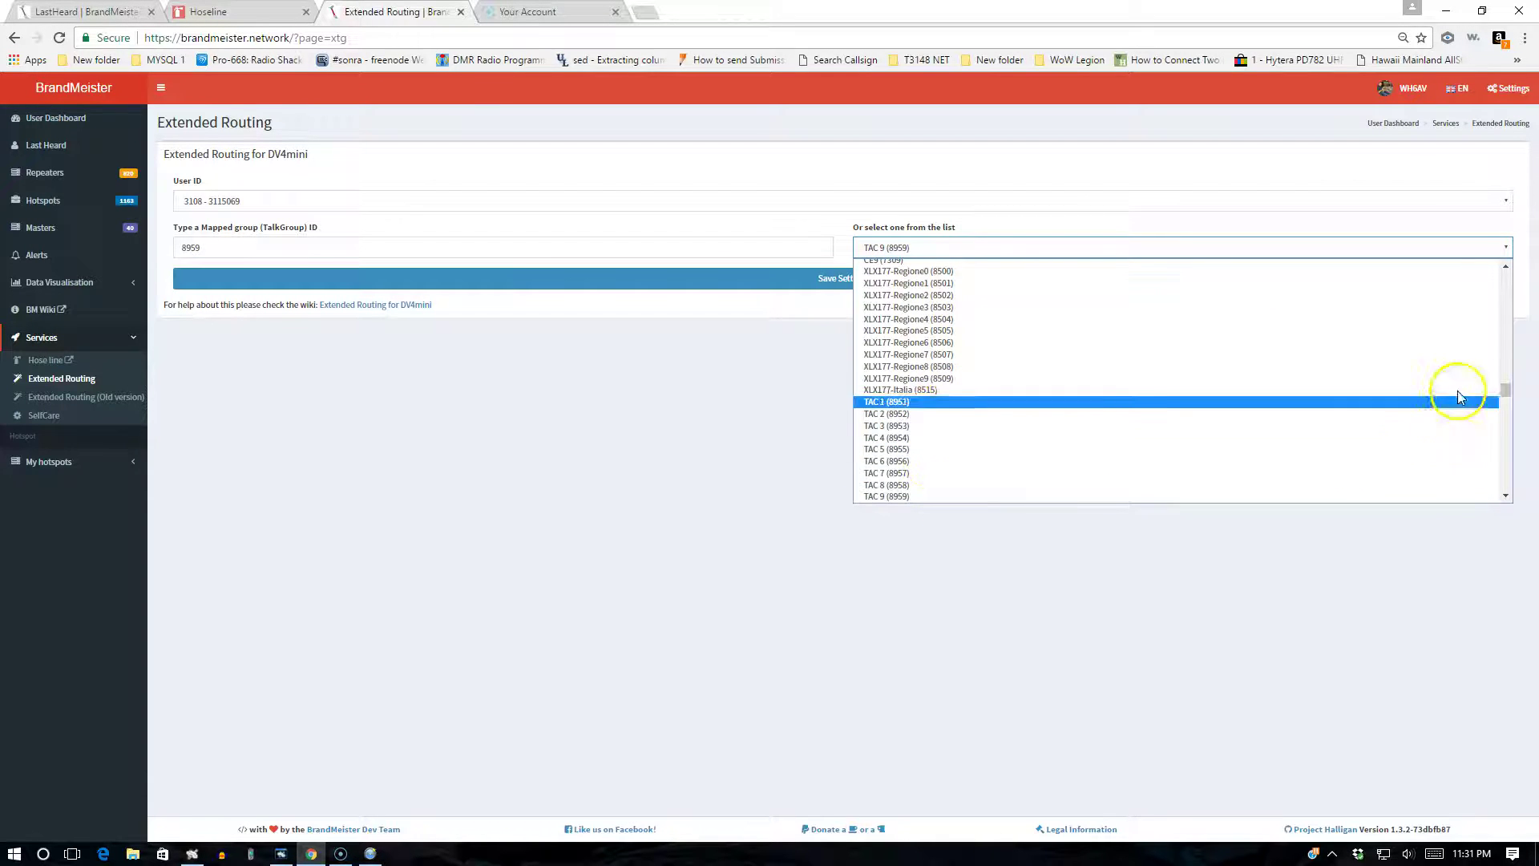
pyautogui.moveTo(1505, 389); pyautogui.dragTo(1503, 249)
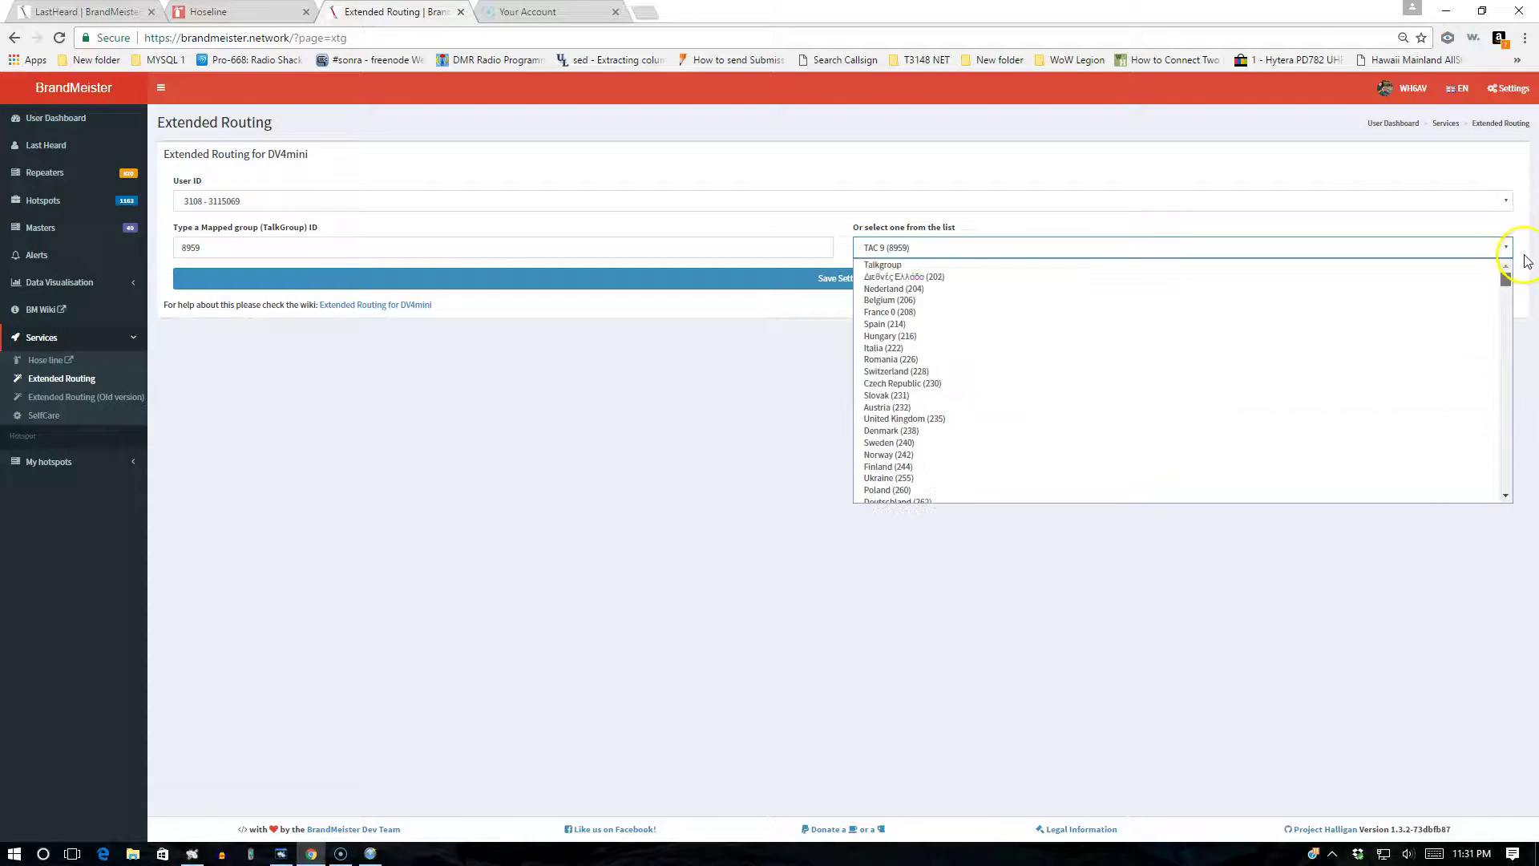
pyautogui.click(1440, 266)
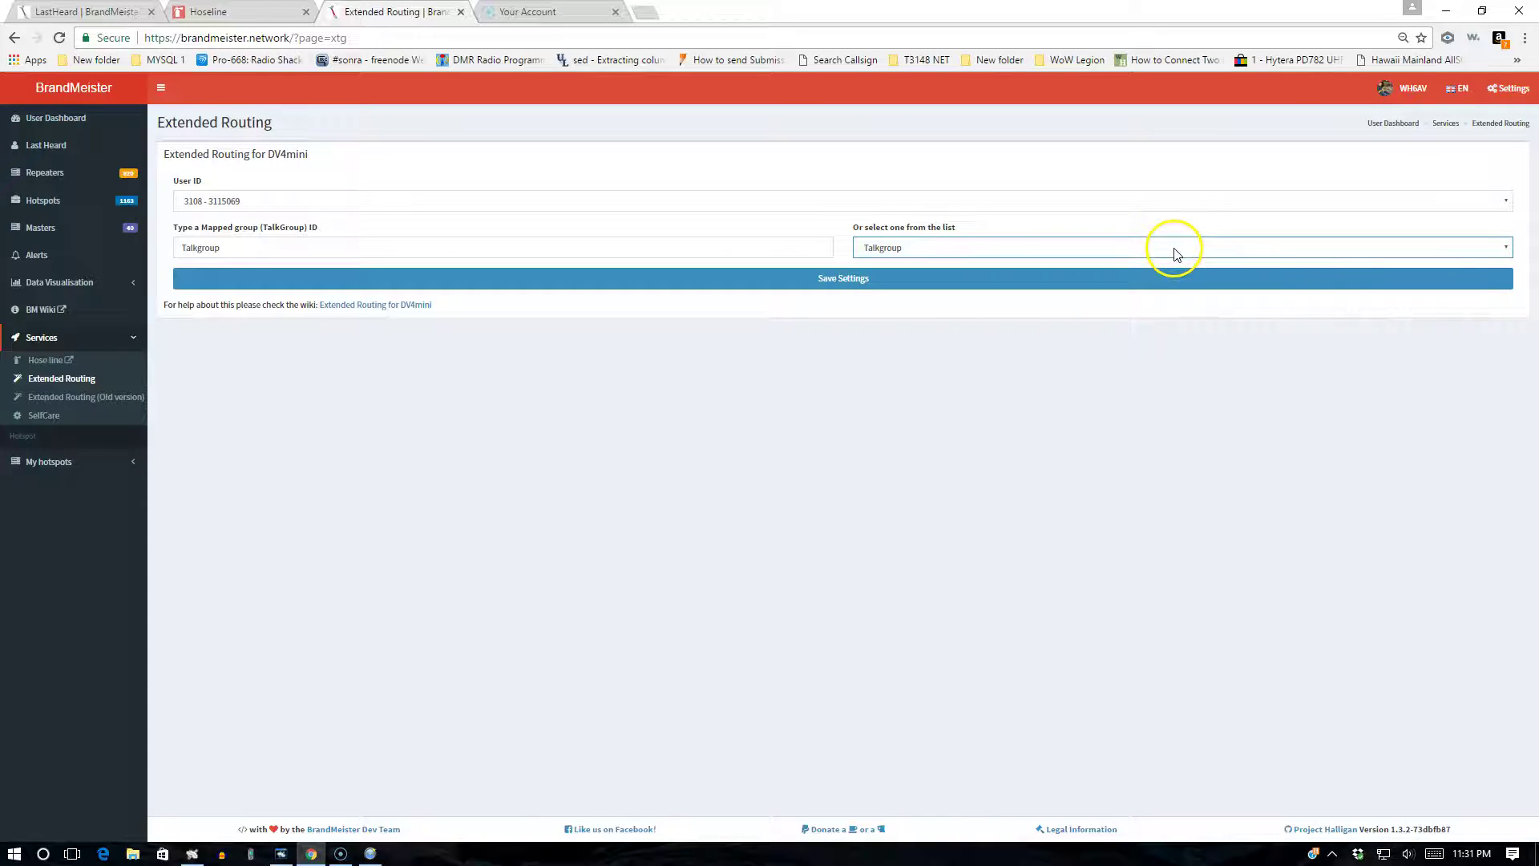
pyautogui.press('Down')
pyautogui.press('Down')
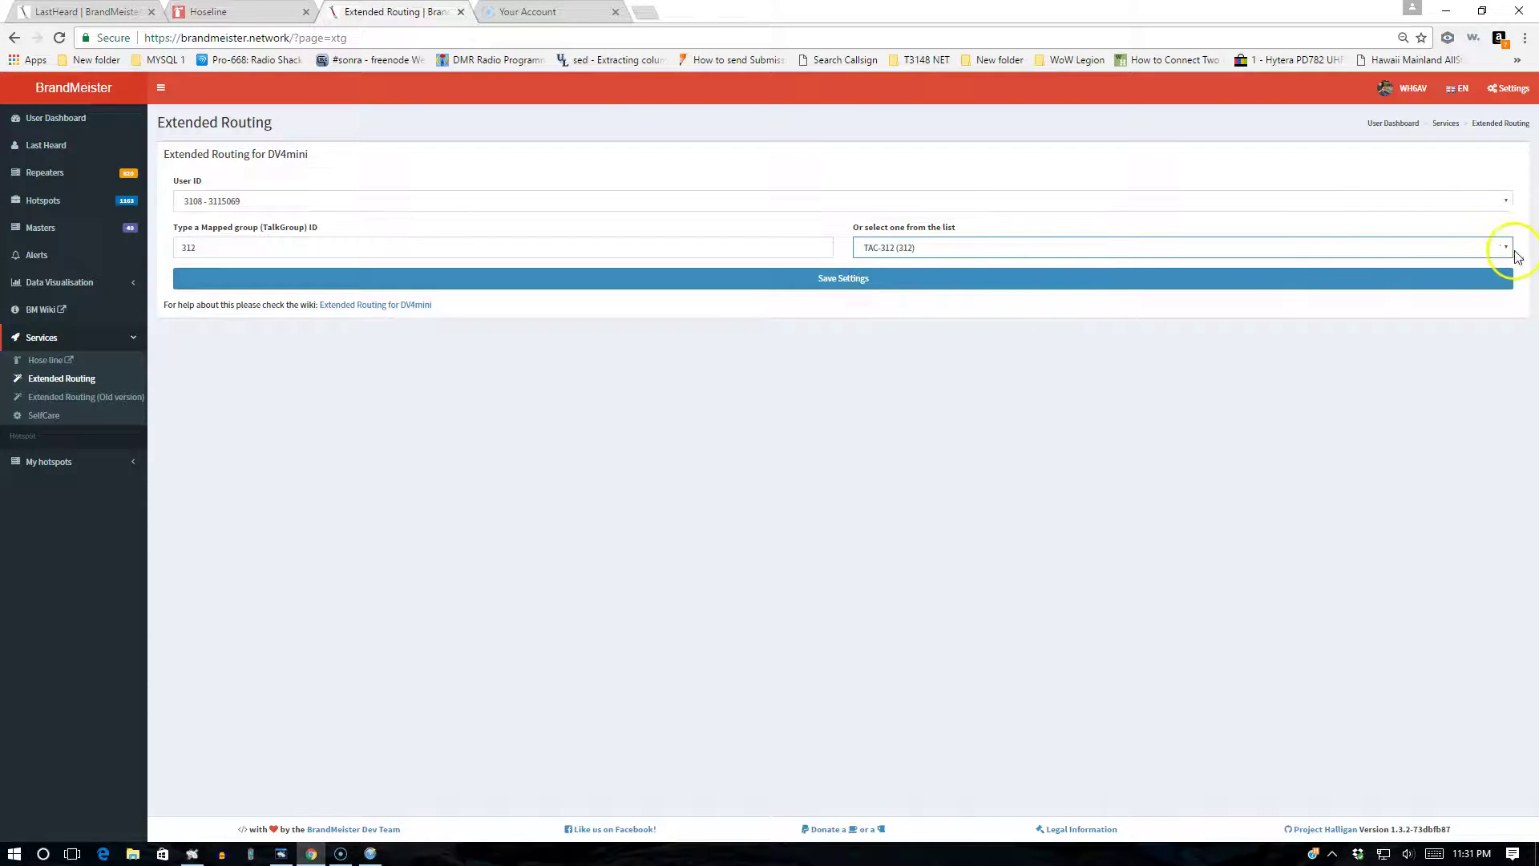
pyautogui.click(1511, 251)
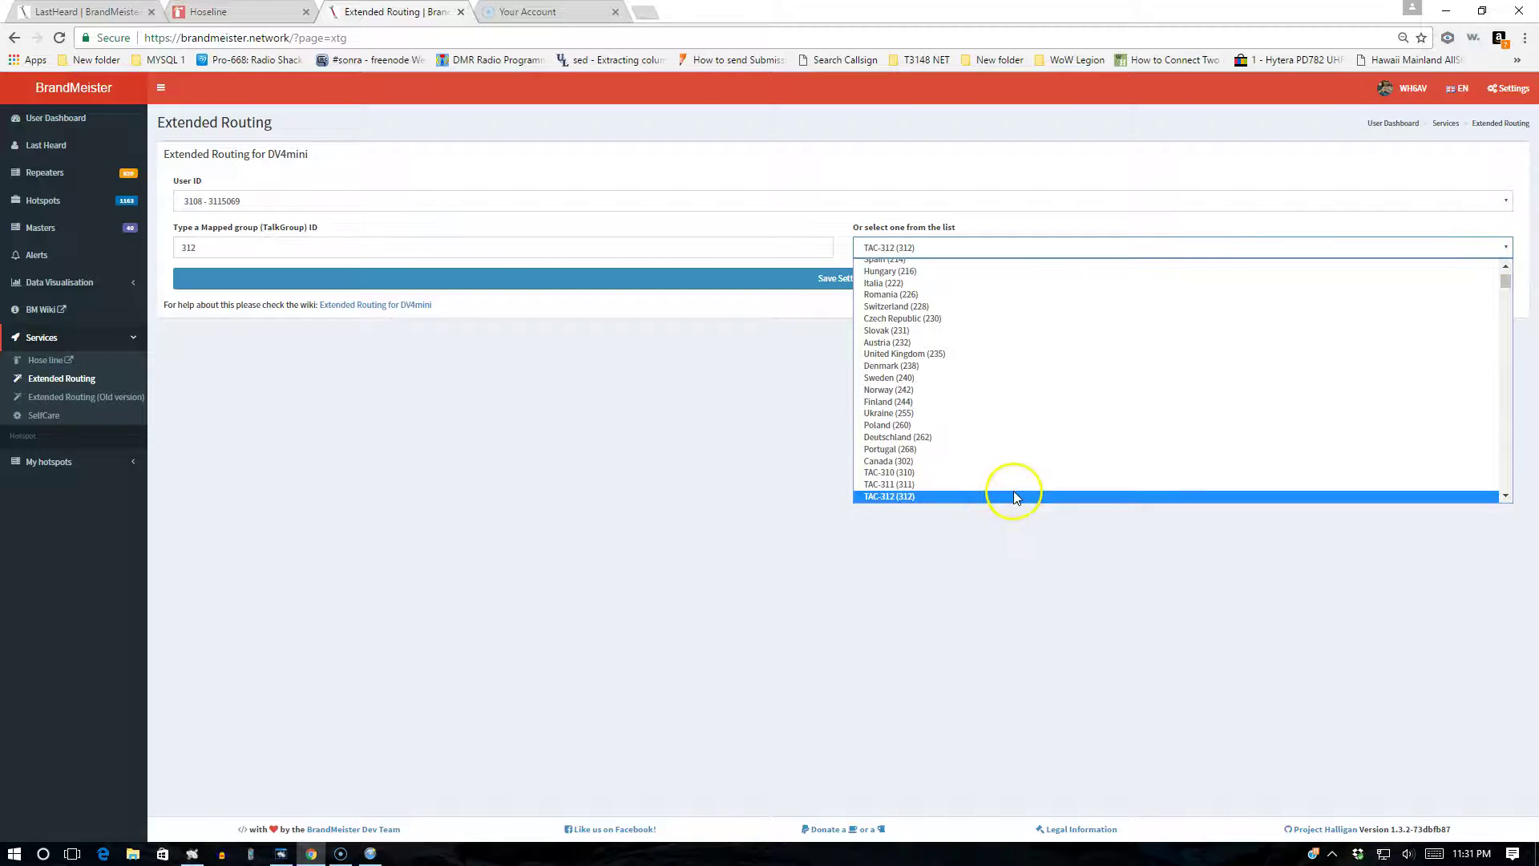
pyautogui.press('Down')
pyautogui.click(765, 494)
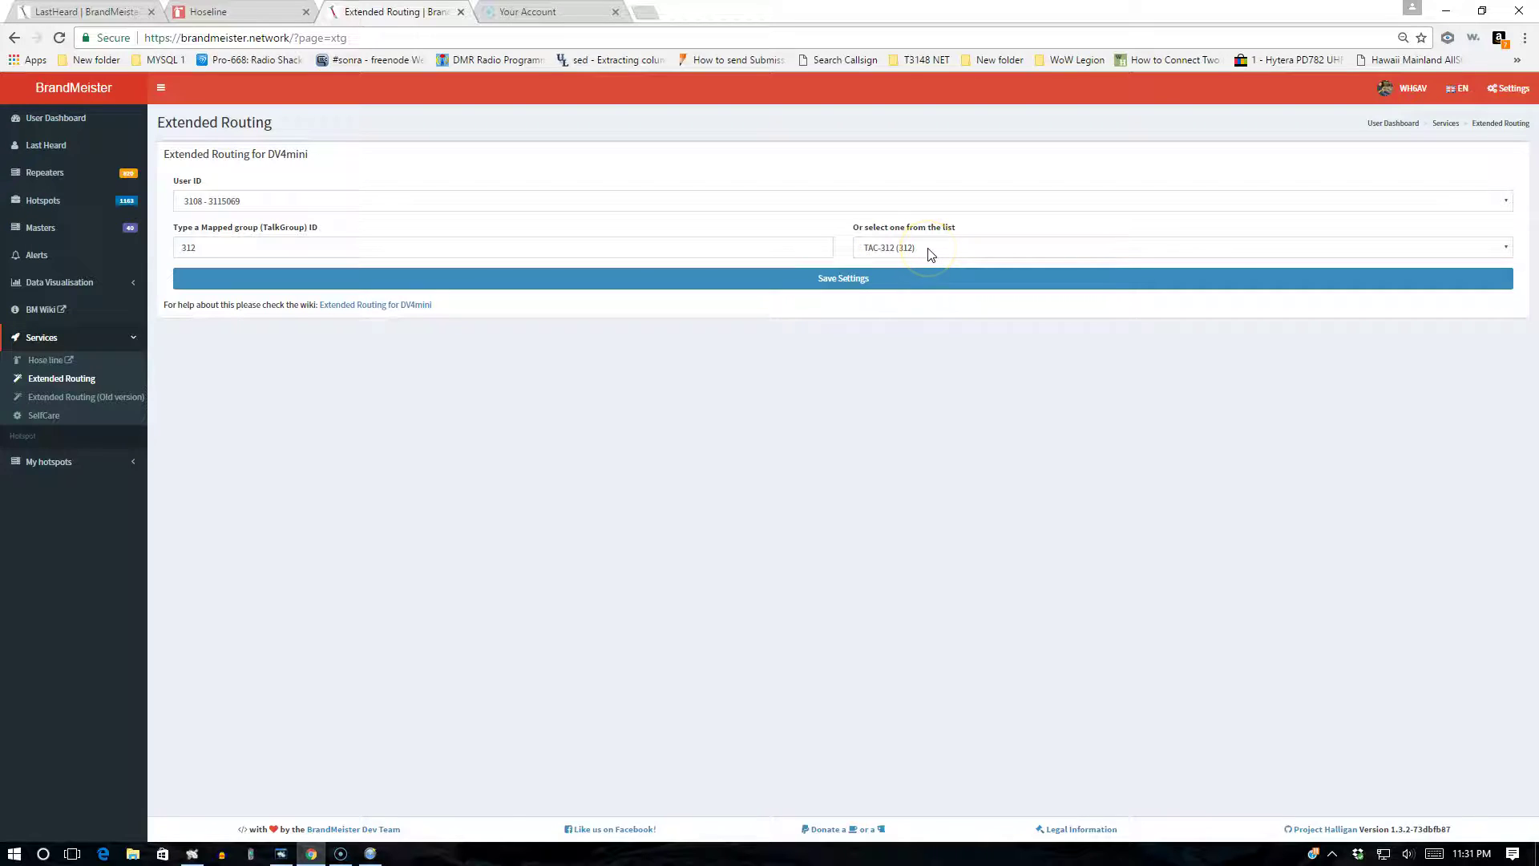
pyautogui.click(850, 291)
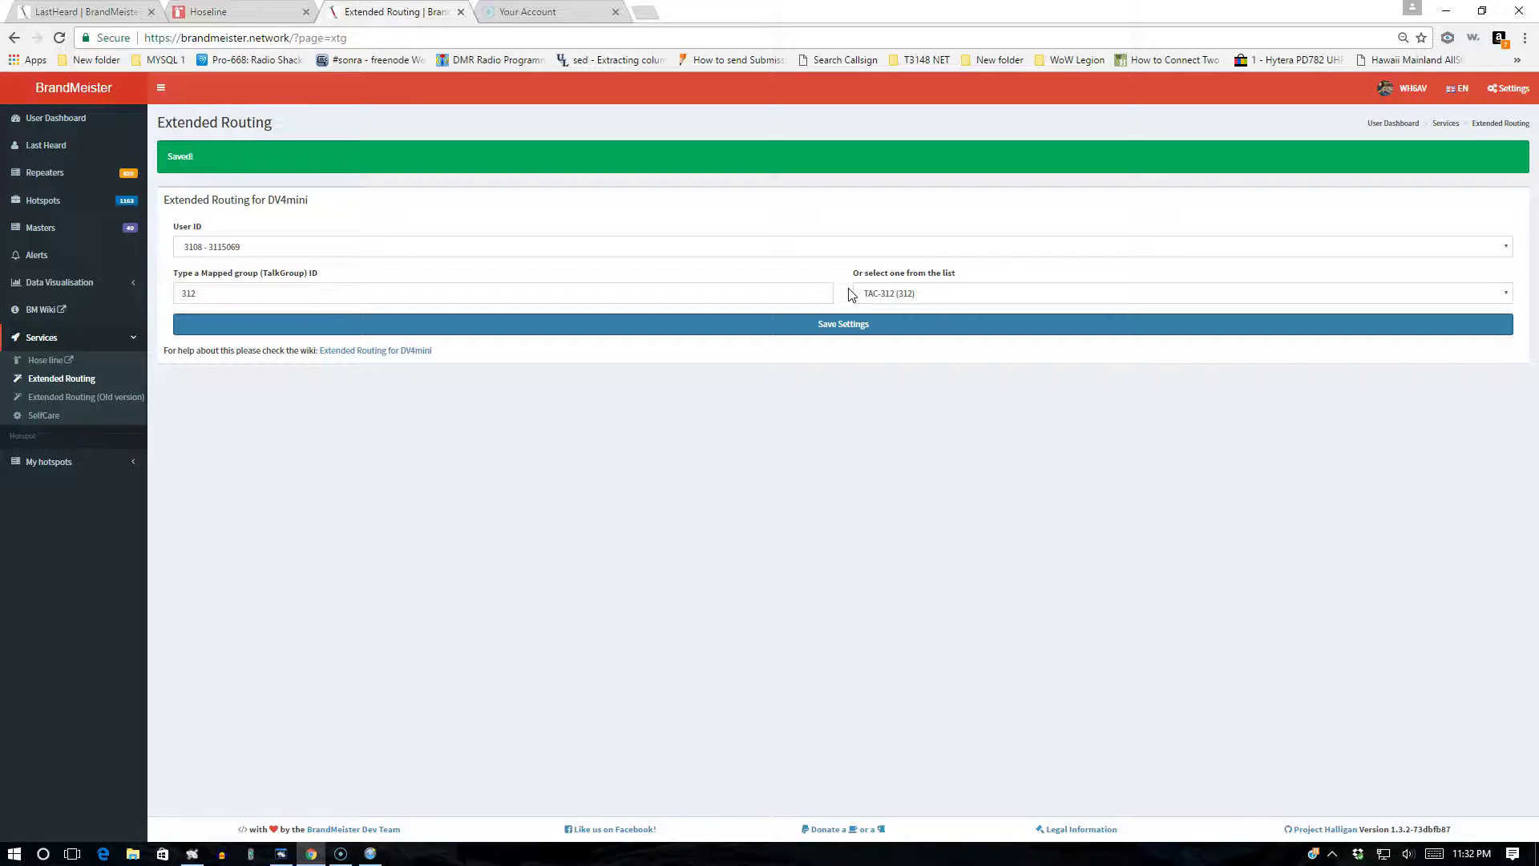
pyautogui.click(253, 131)
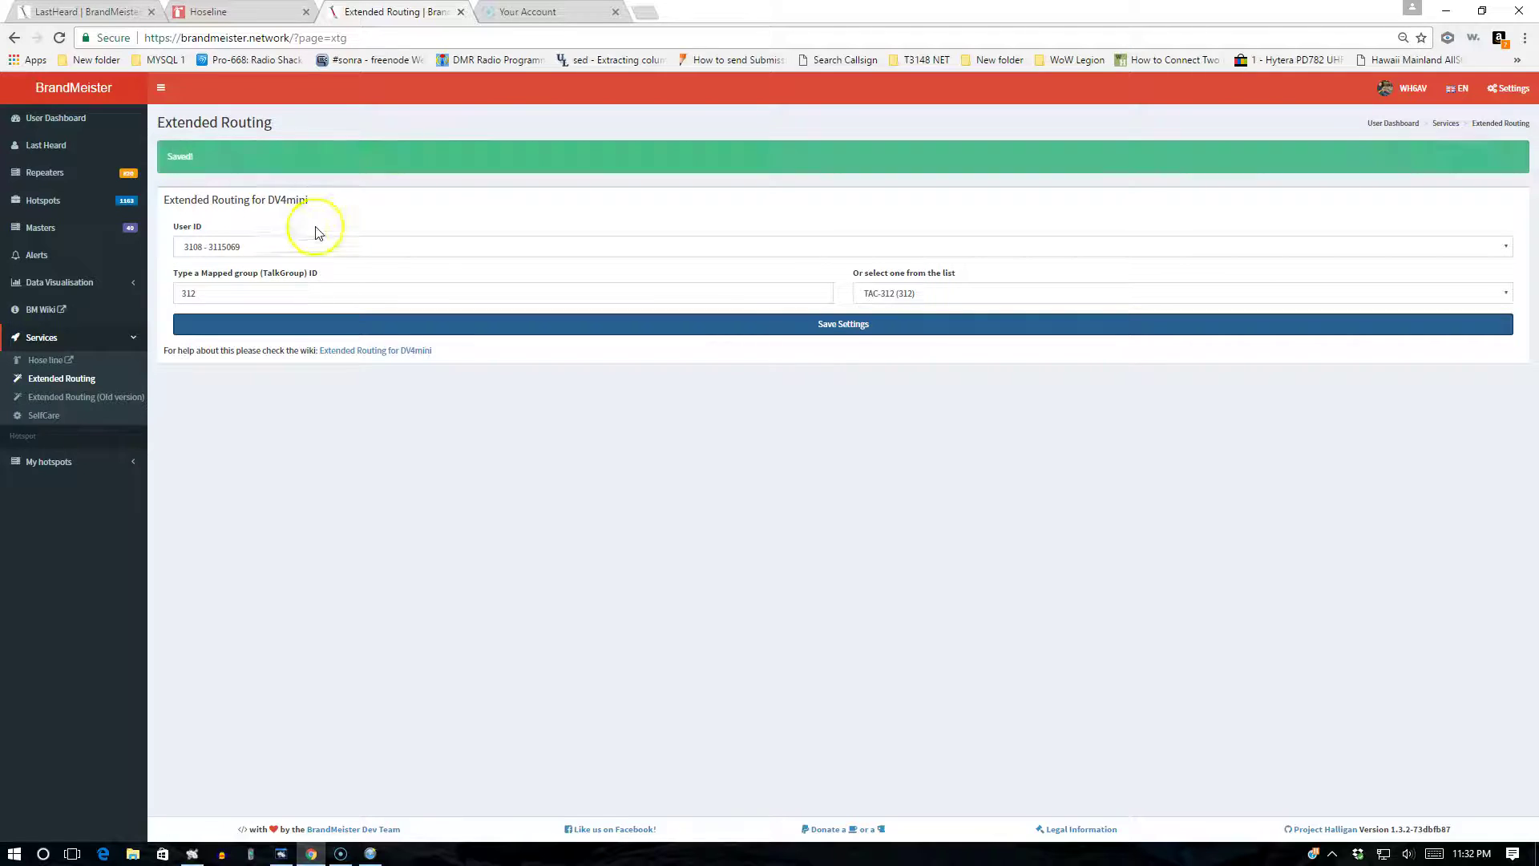
# - Show LastHeard with the DV4MF2 Control Panel shrunk and placed over the page centre
pyautogui.click(68, 14)
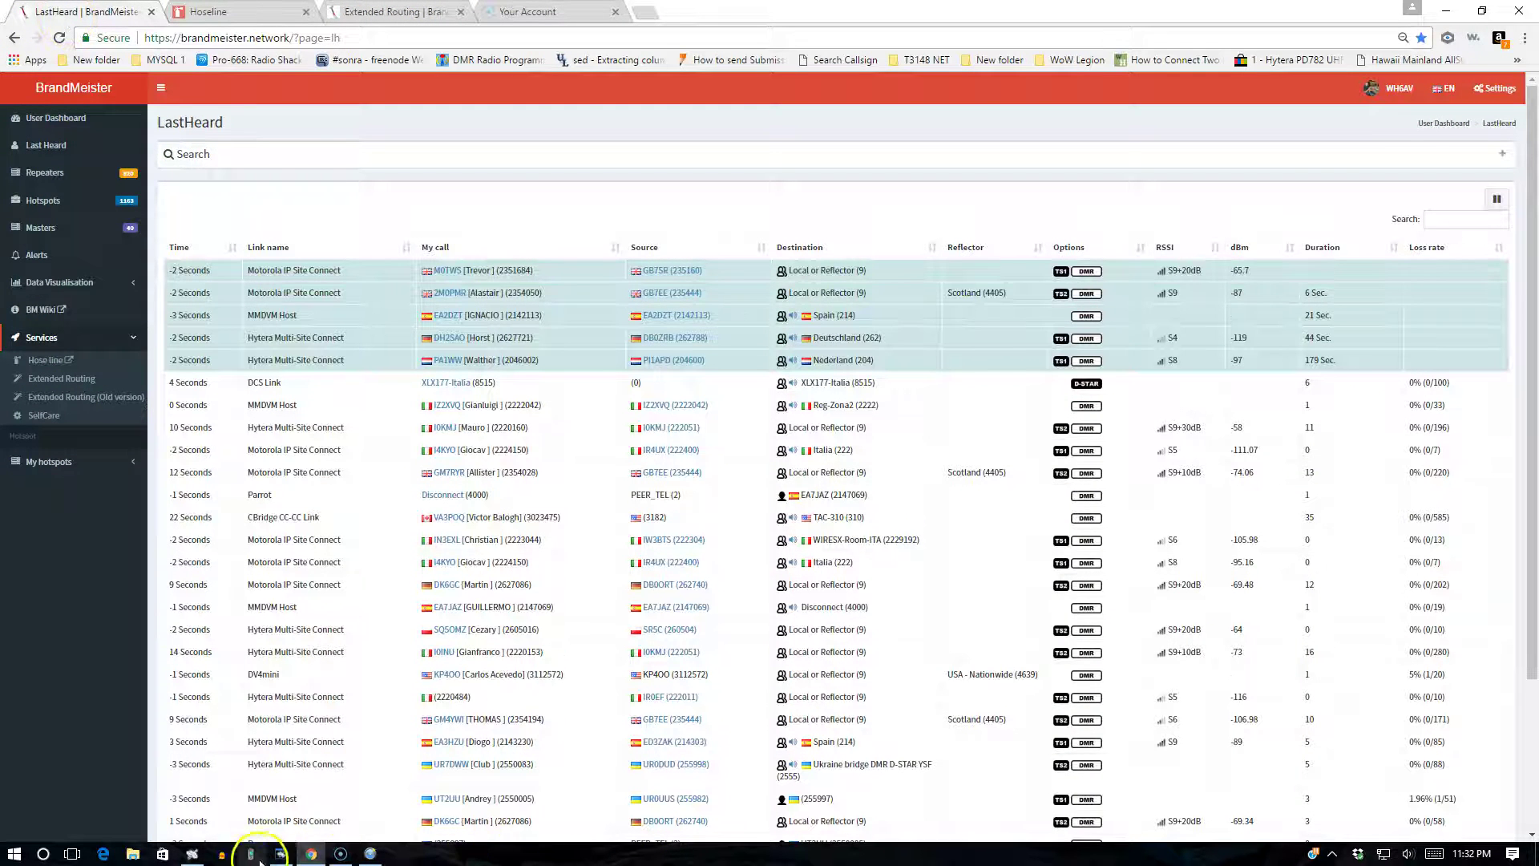
pyautogui.click(370, 853)
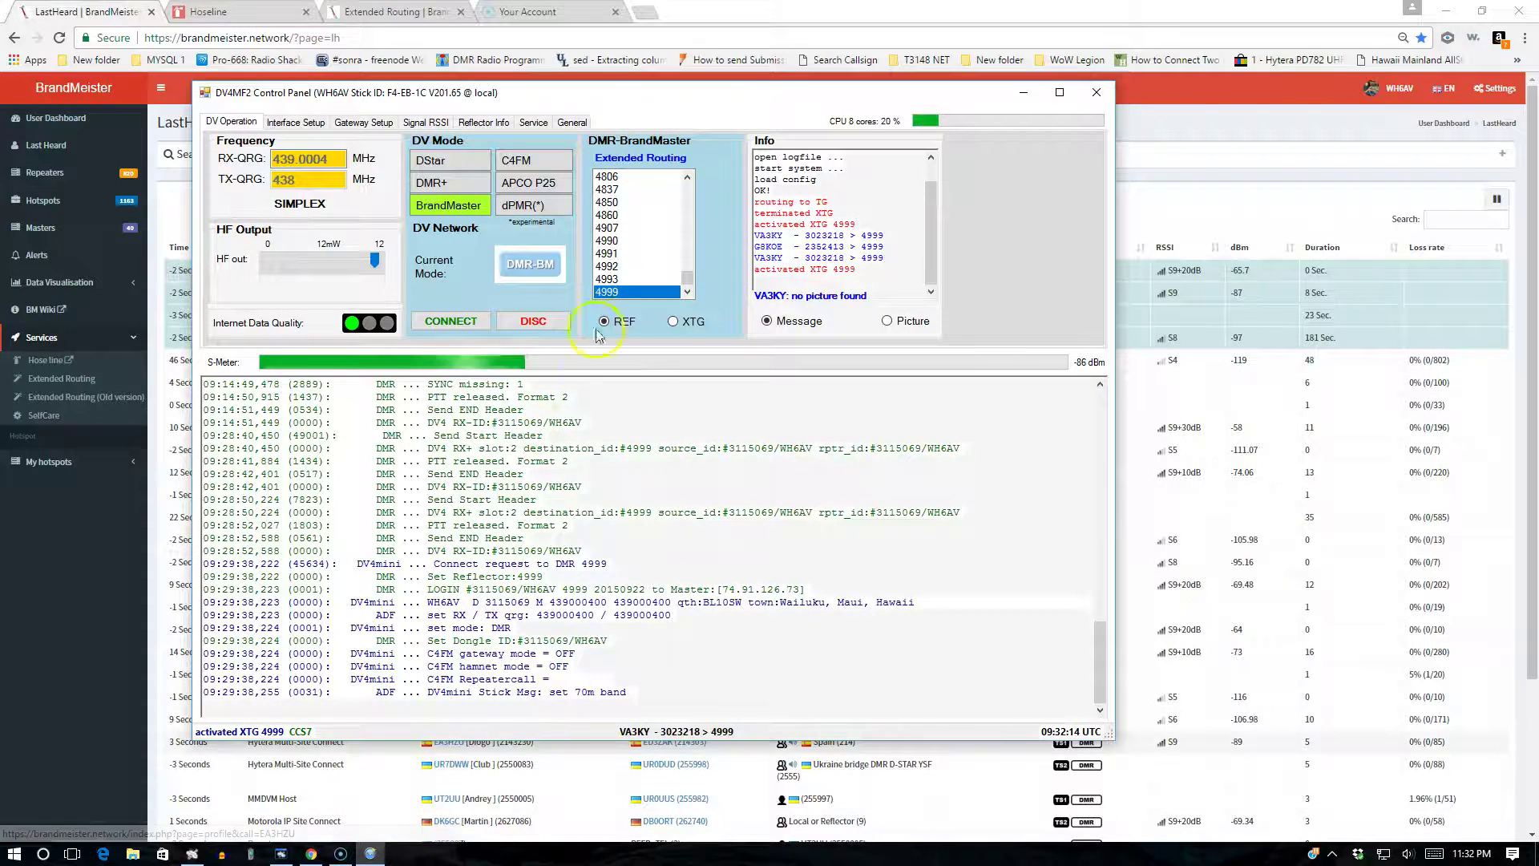
pyautogui.moveTo(667, 103)
pyautogui.mouseDown()
pyautogui.moveTo(1122, 152)
pyautogui.moveTo(921, 136)
pyautogui.mouseUp()
pyautogui.moveTo(1369, 769)
pyautogui.mouseDown()
pyautogui.moveTo(1168, 655)
pyautogui.moveTo(1130, 553)
pyautogui.moveTo(1204, 520)
pyautogui.mouseUp()
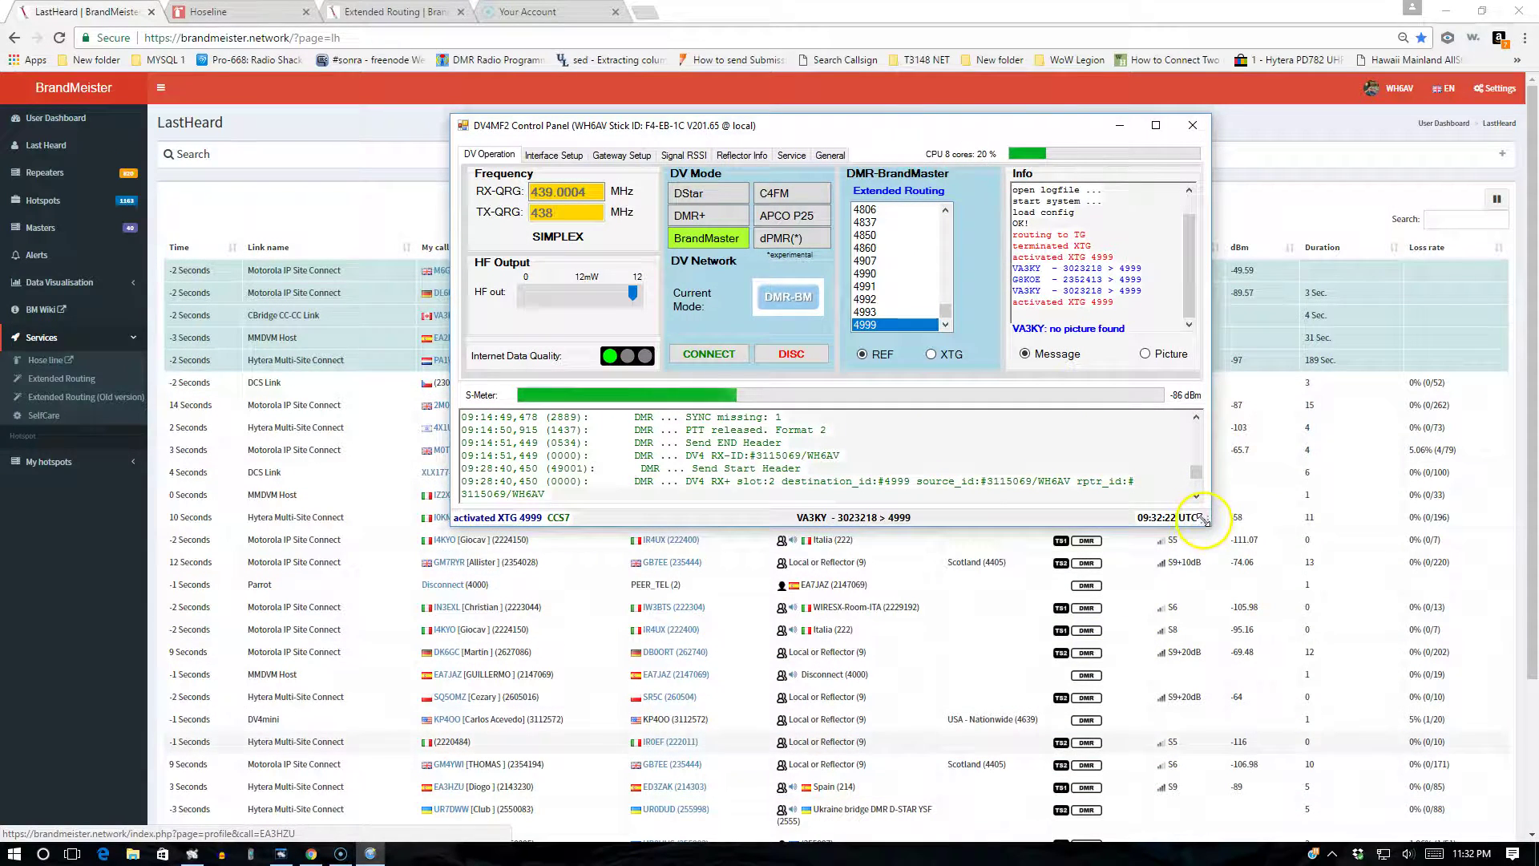
pyautogui.moveTo(1002, 126)
pyautogui.mouseDown()
pyautogui.moveTo(1178, 220)
pyautogui.moveTo(1320, 438)
pyautogui.mouseUp()
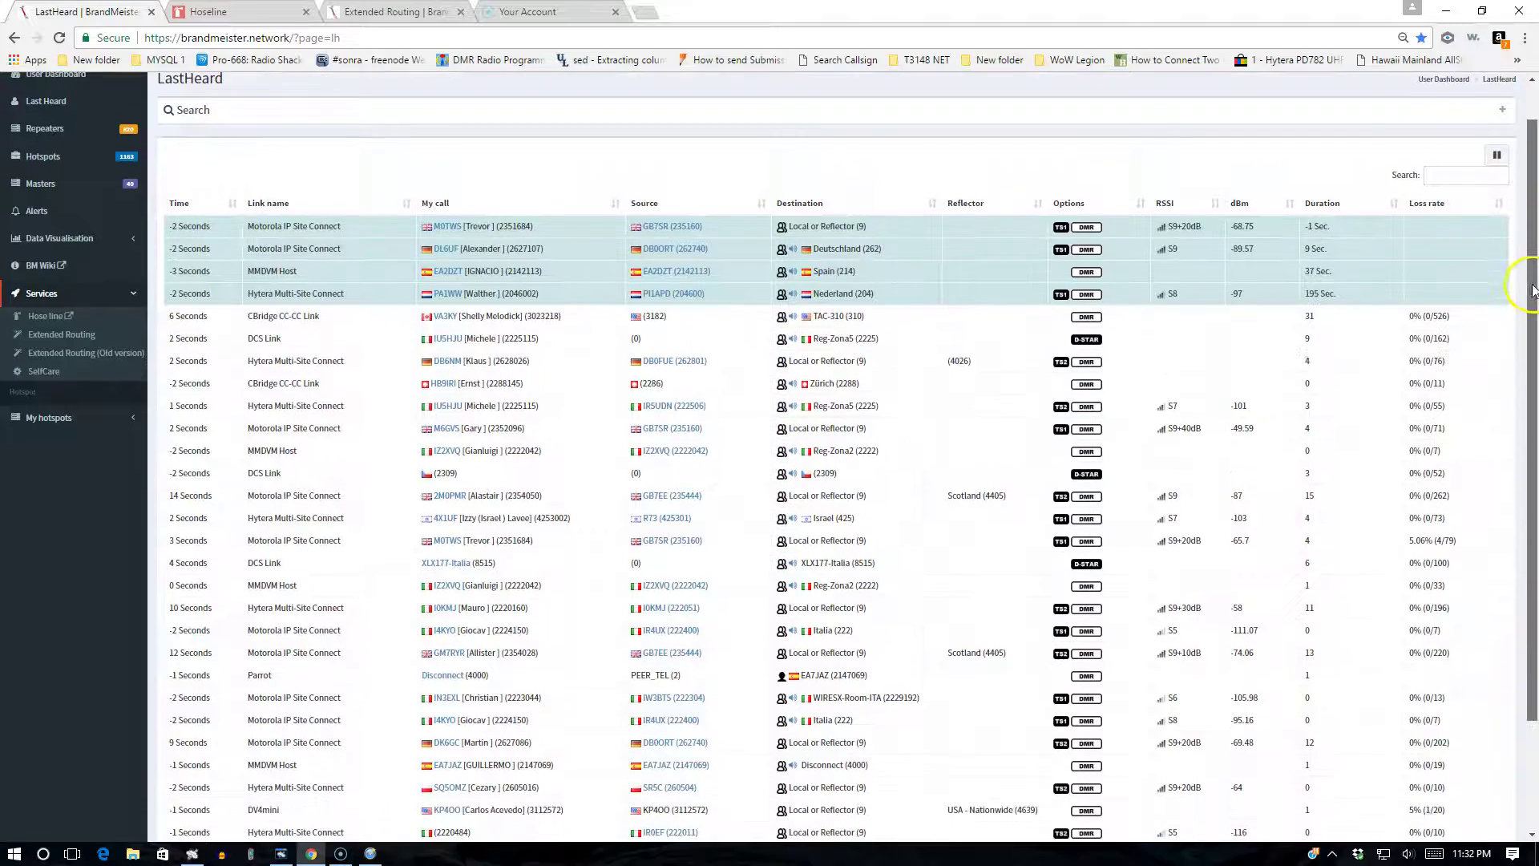
pyautogui.moveTo(1532, 298); pyautogui.dragTo(1532, 387)
pyautogui.click(370, 852)
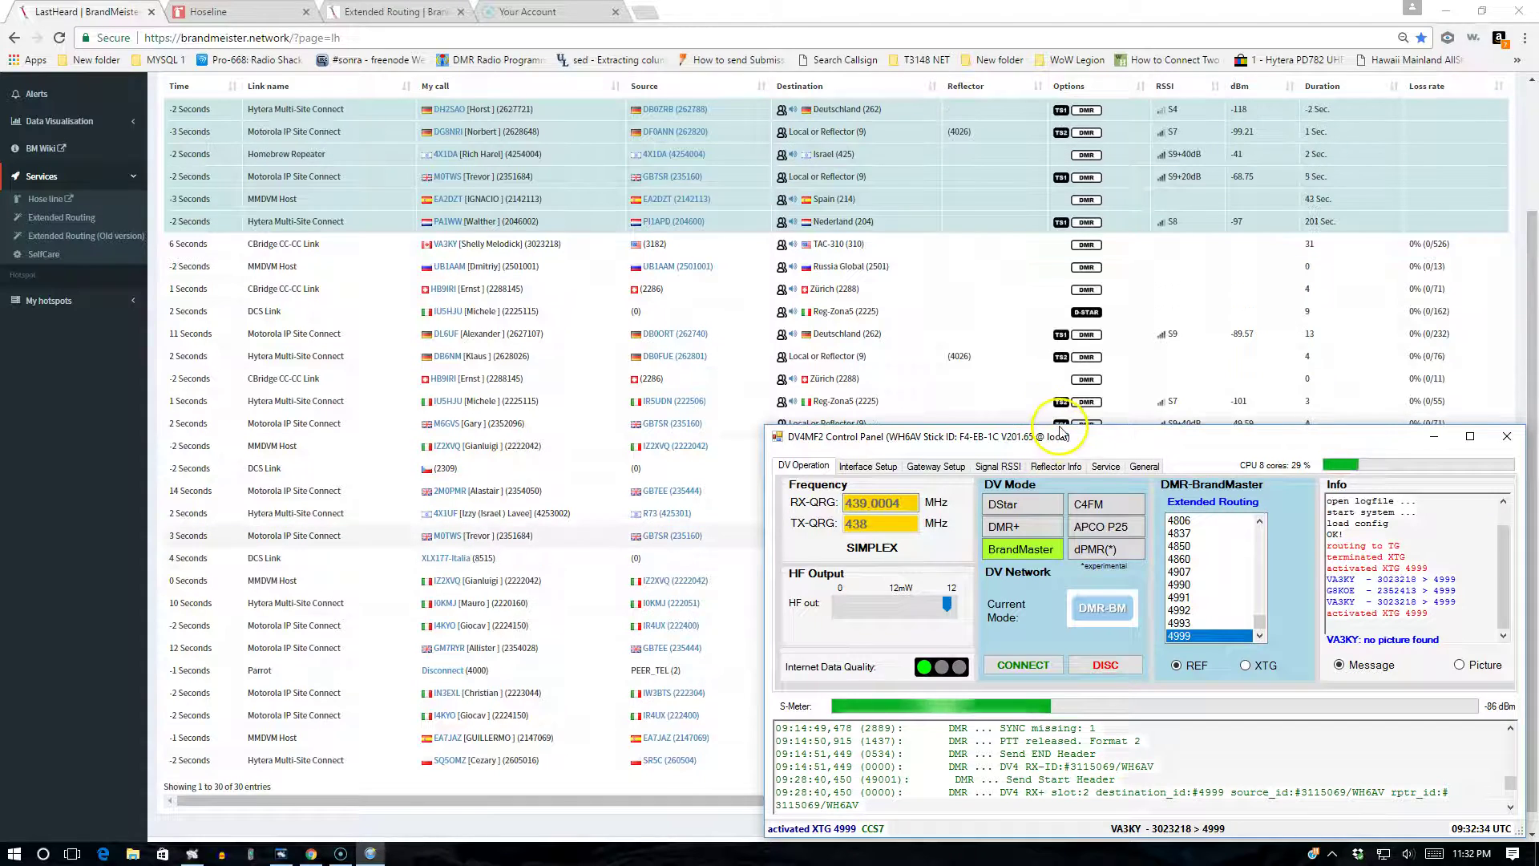
pyautogui.moveTo(1059, 433)
pyautogui.mouseDown()
pyautogui.moveTo(969, 385)
pyautogui.moveTo(809, 380)
pyautogui.moveTo(766, 398)
pyautogui.moveTo(633, 402)
pyautogui.mouseUp()
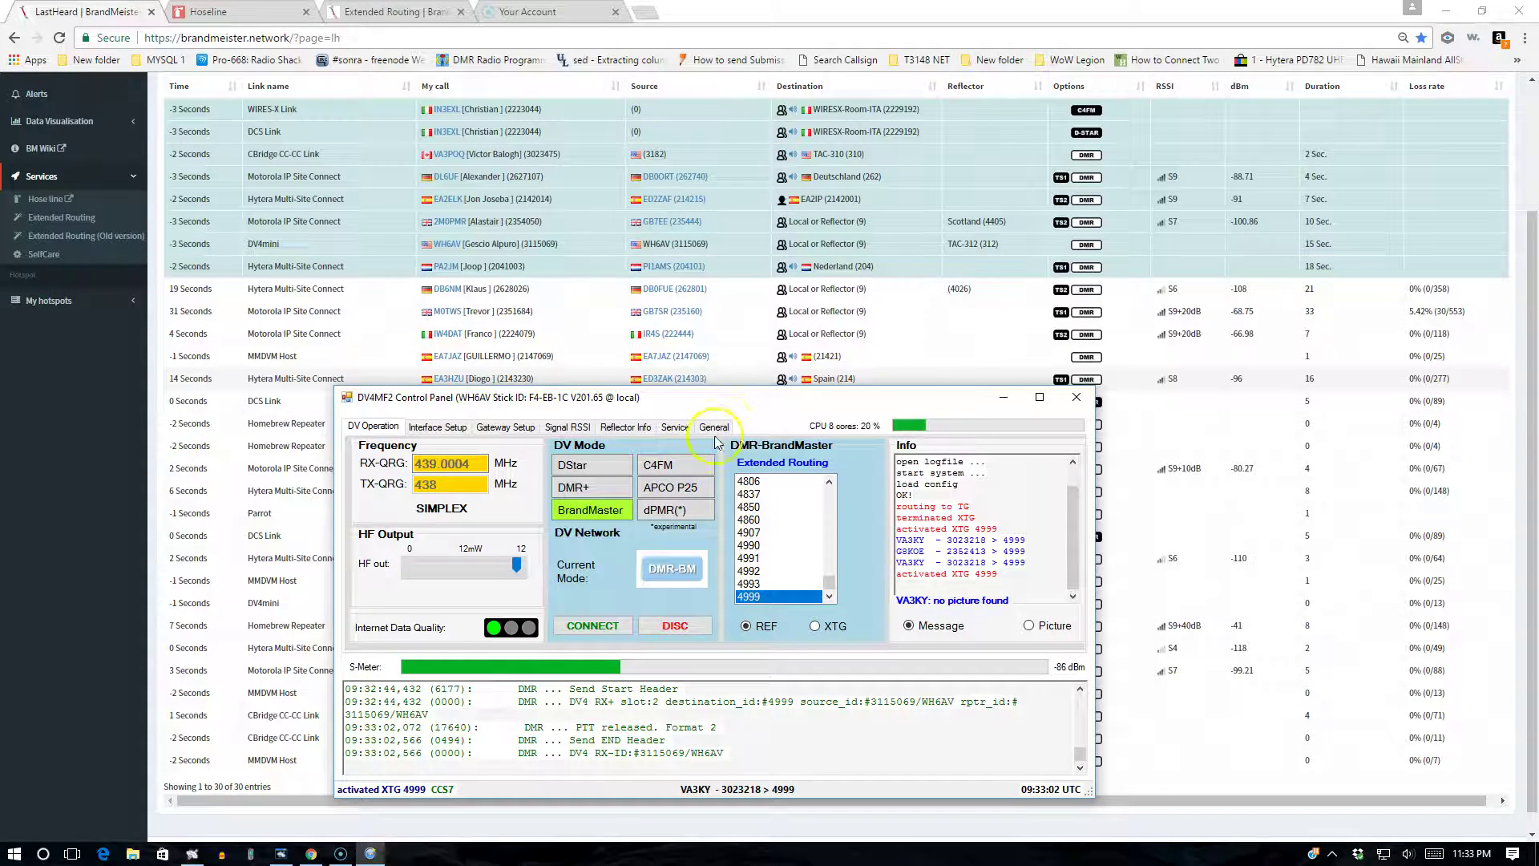
# - Minimize the DV4MF2 panel, leaving LastHeard showing the DV4mini's 17-second TAC-312 (312) transmission
pyautogui.click(769, 437)
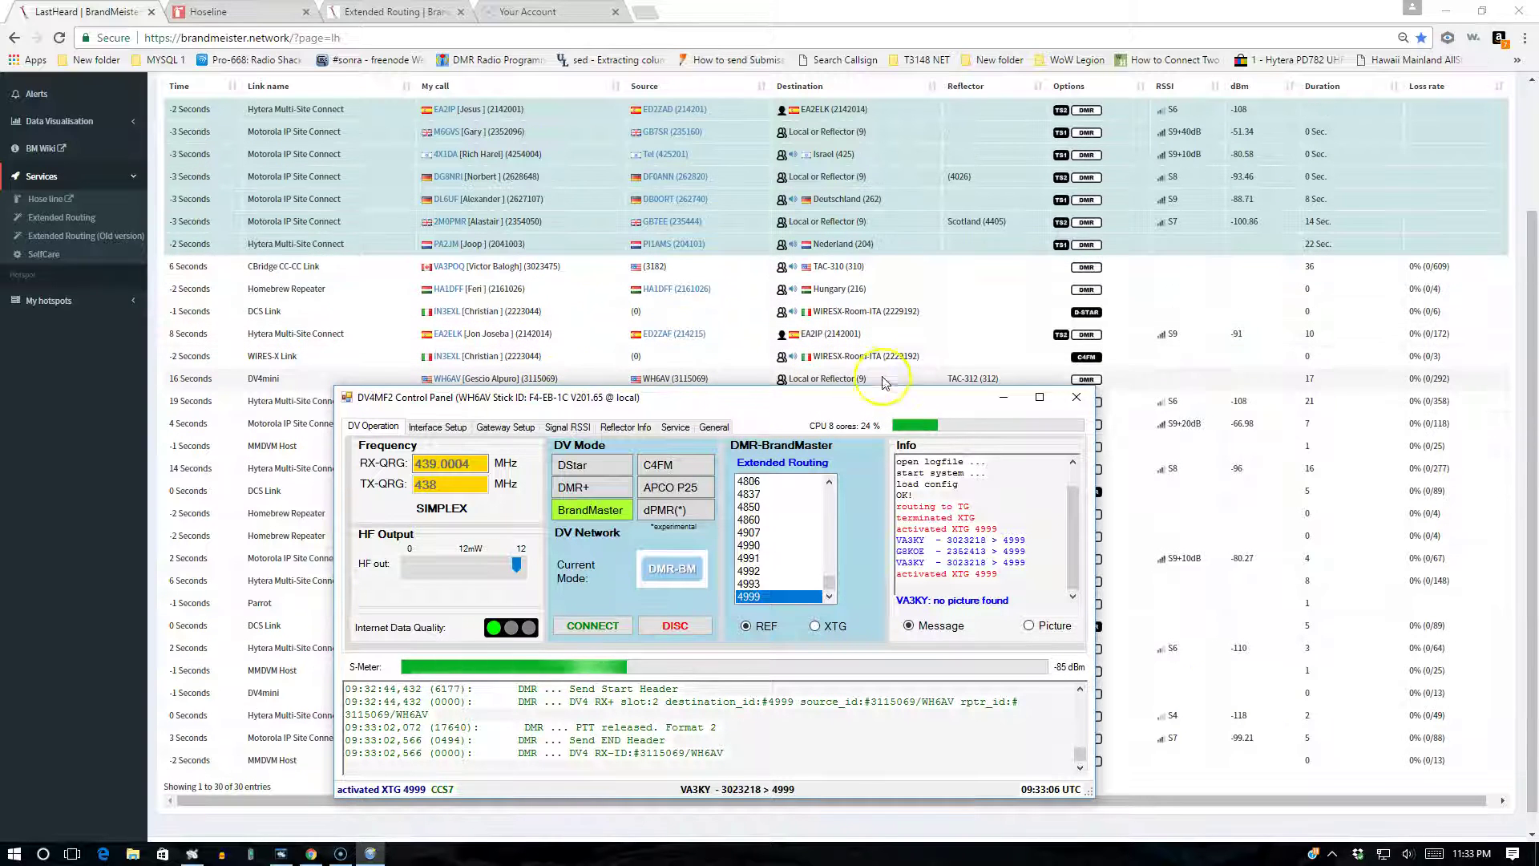
pyautogui.click(1038, 403)
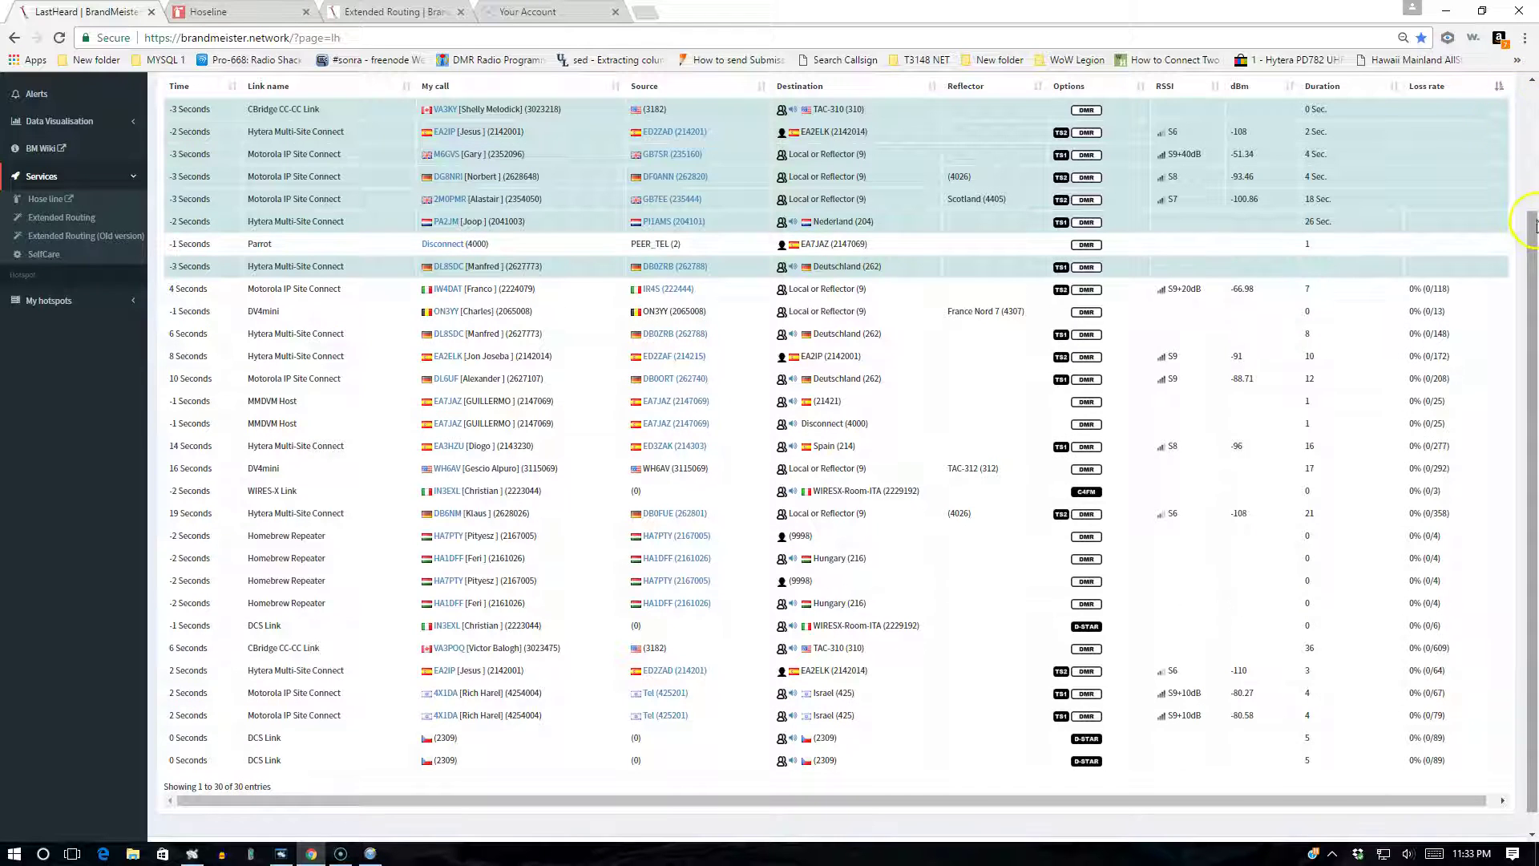
pyautogui.scroll(2, 1506, 120)
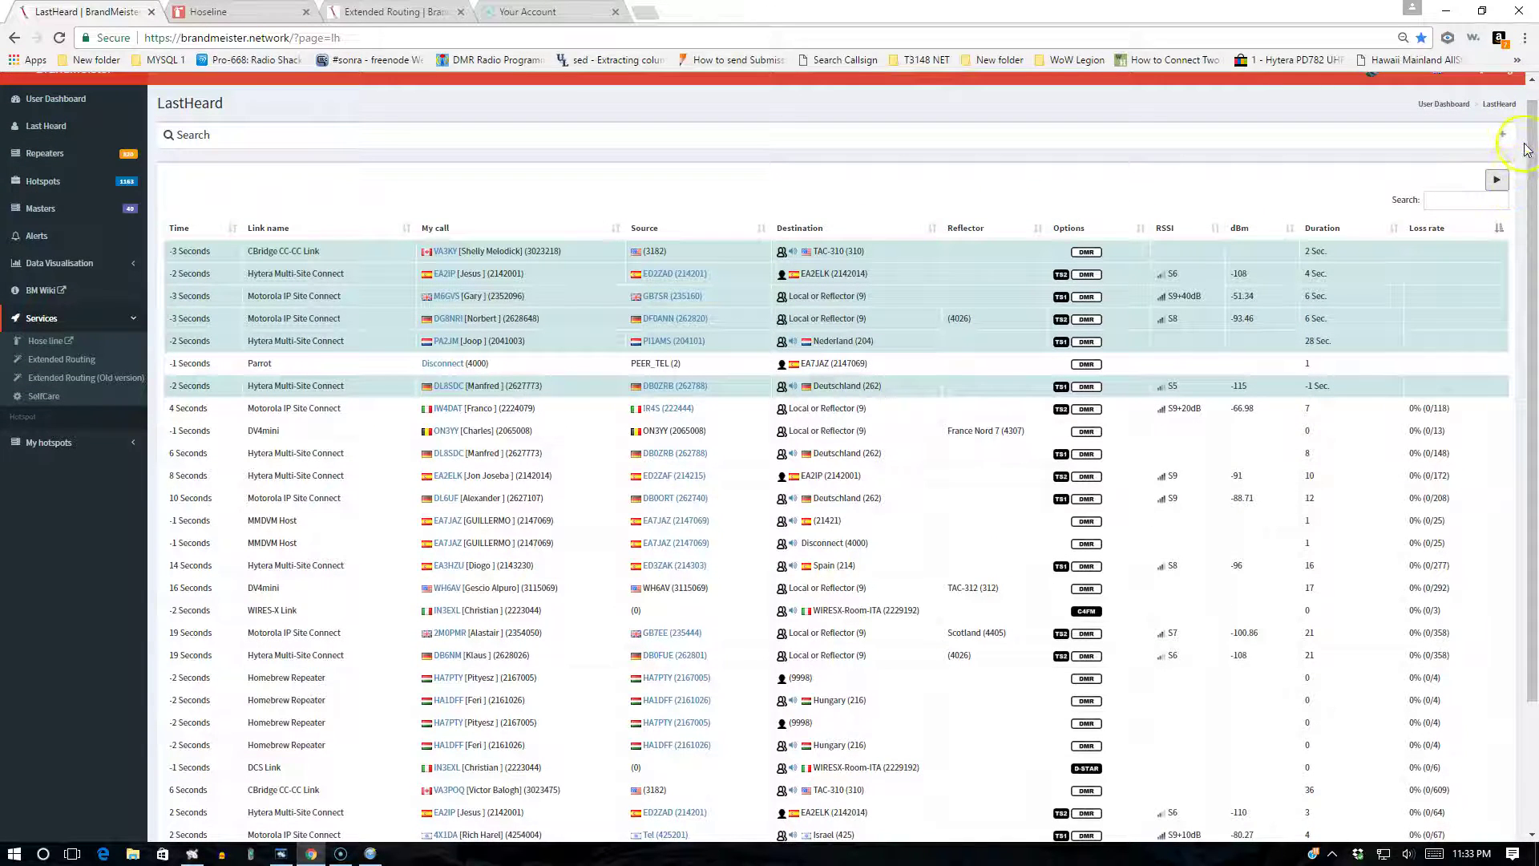
# - Pause LastHeard and highlight the DV4mini TAC-312 (312) row with its 17-second duration
pyautogui.click(1498, 181)
pyautogui.moveTo(1530, 150); pyautogui.dragTo(1529, 188)
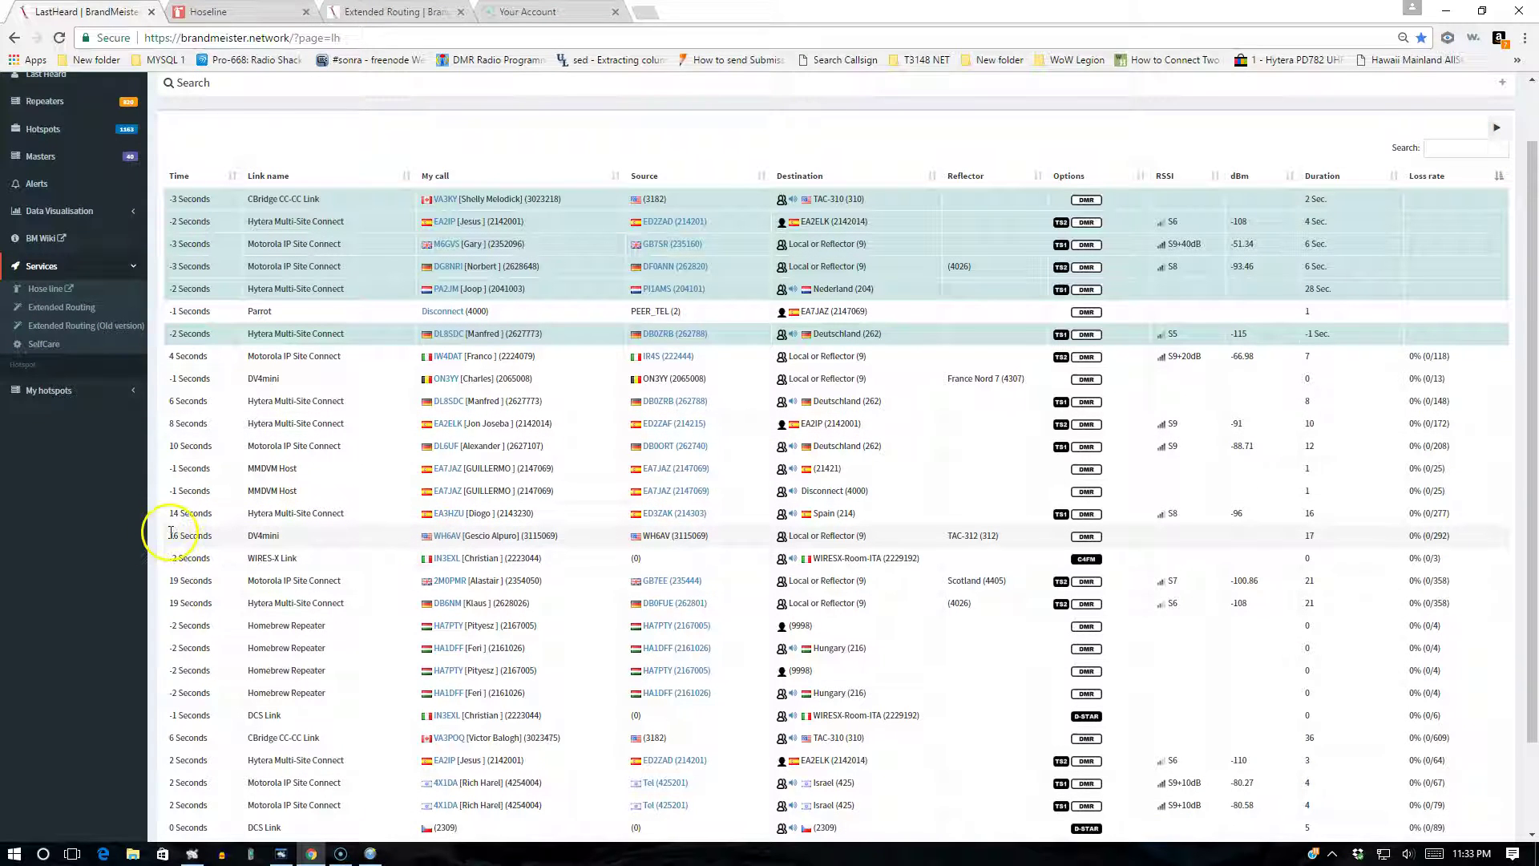
pyautogui.moveTo(171, 533); pyautogui.dragTo(1027, 537)
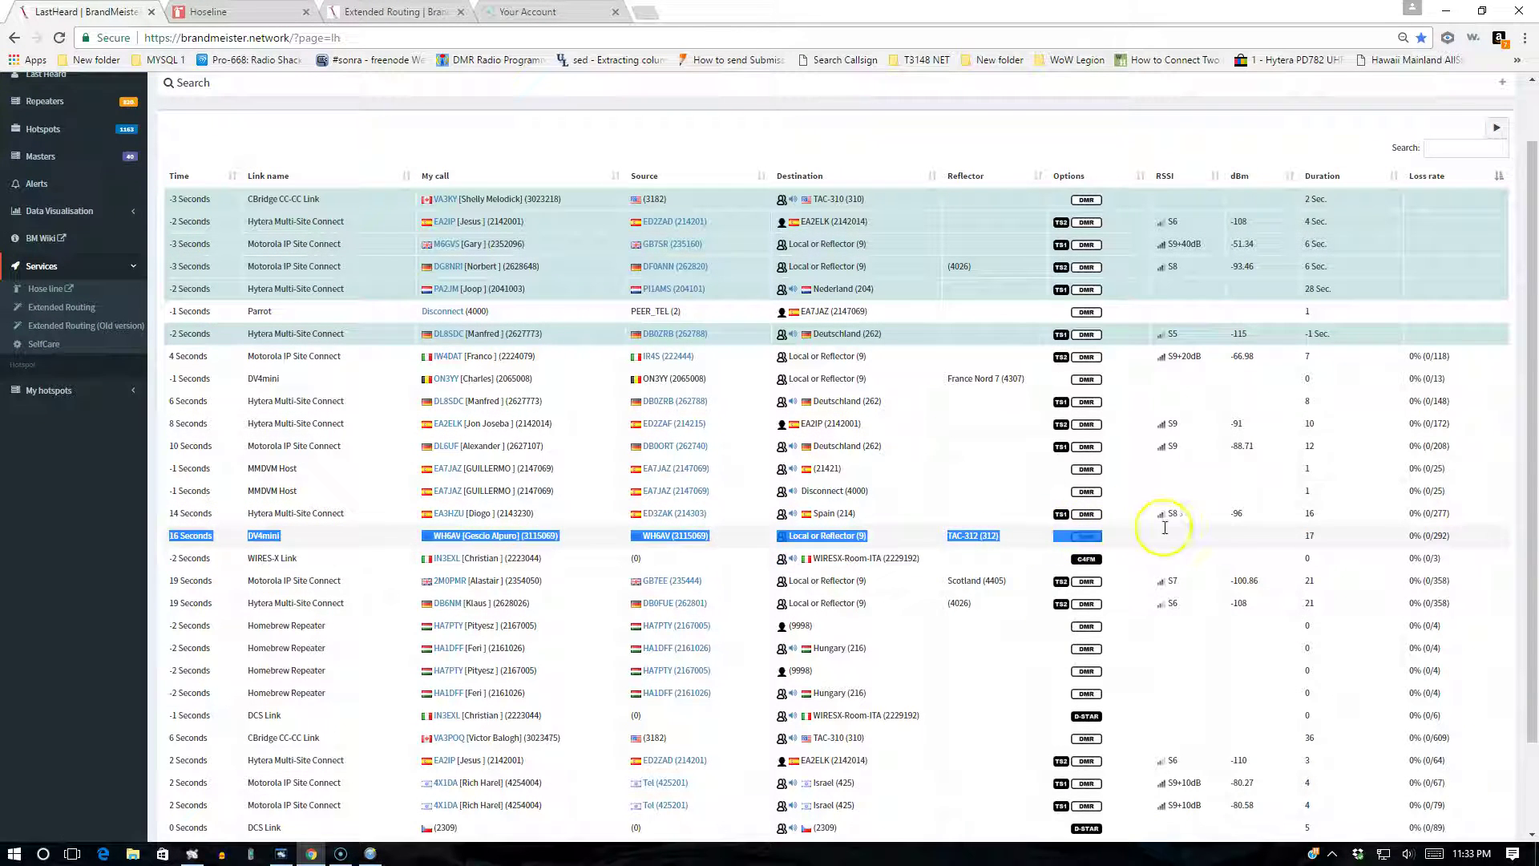
pyautogui.moveTo(1188, 527); pyautogui.dragTo(1376, 536)
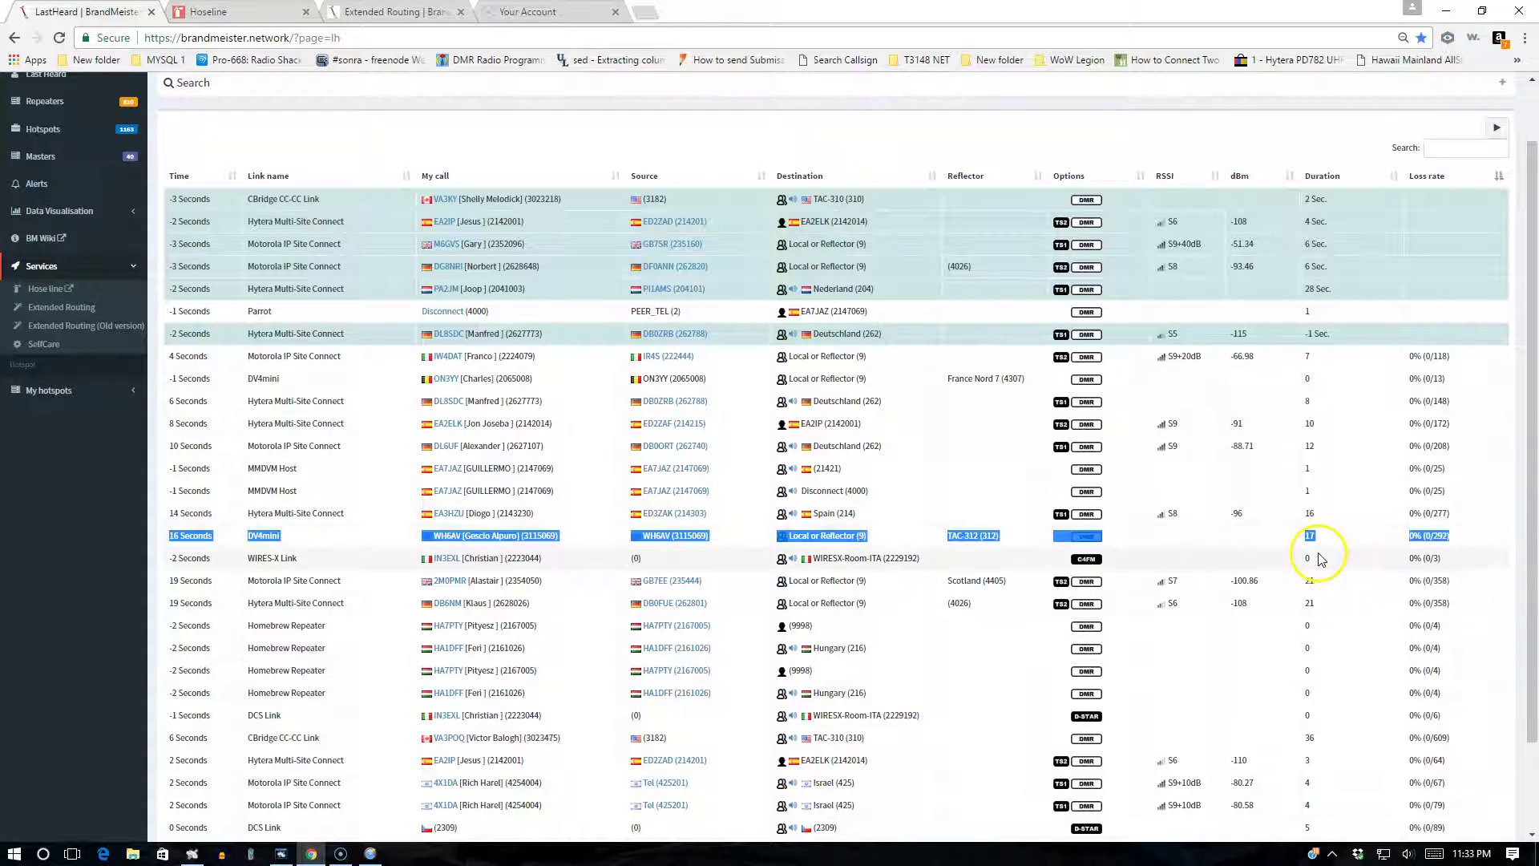
pyautogui.click(1275, 544)
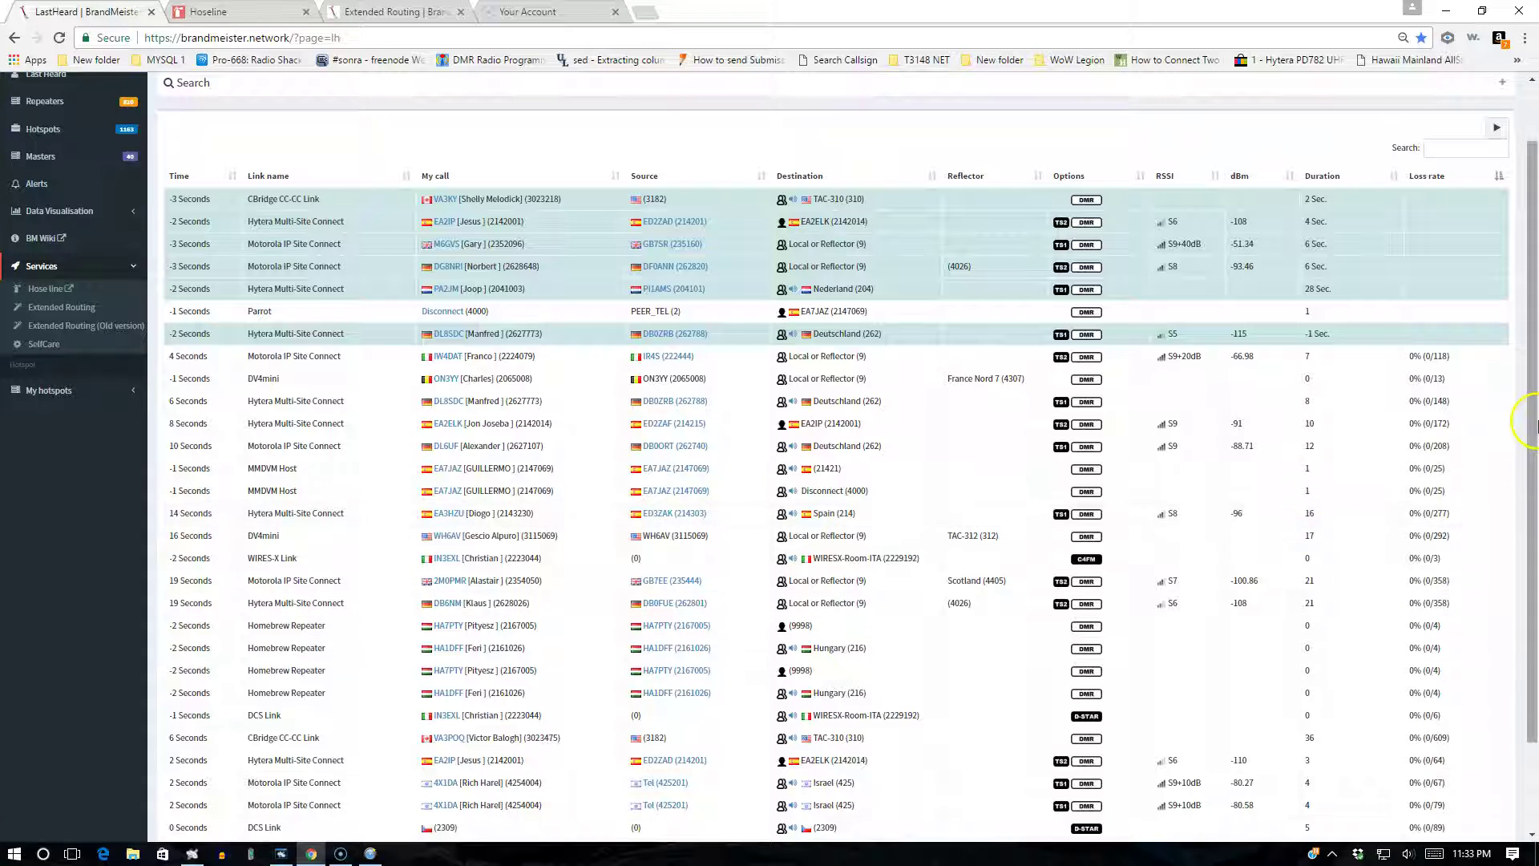
pyautogui.moveTo(1532, 414); pyautogui.dragTo(1525, 268)
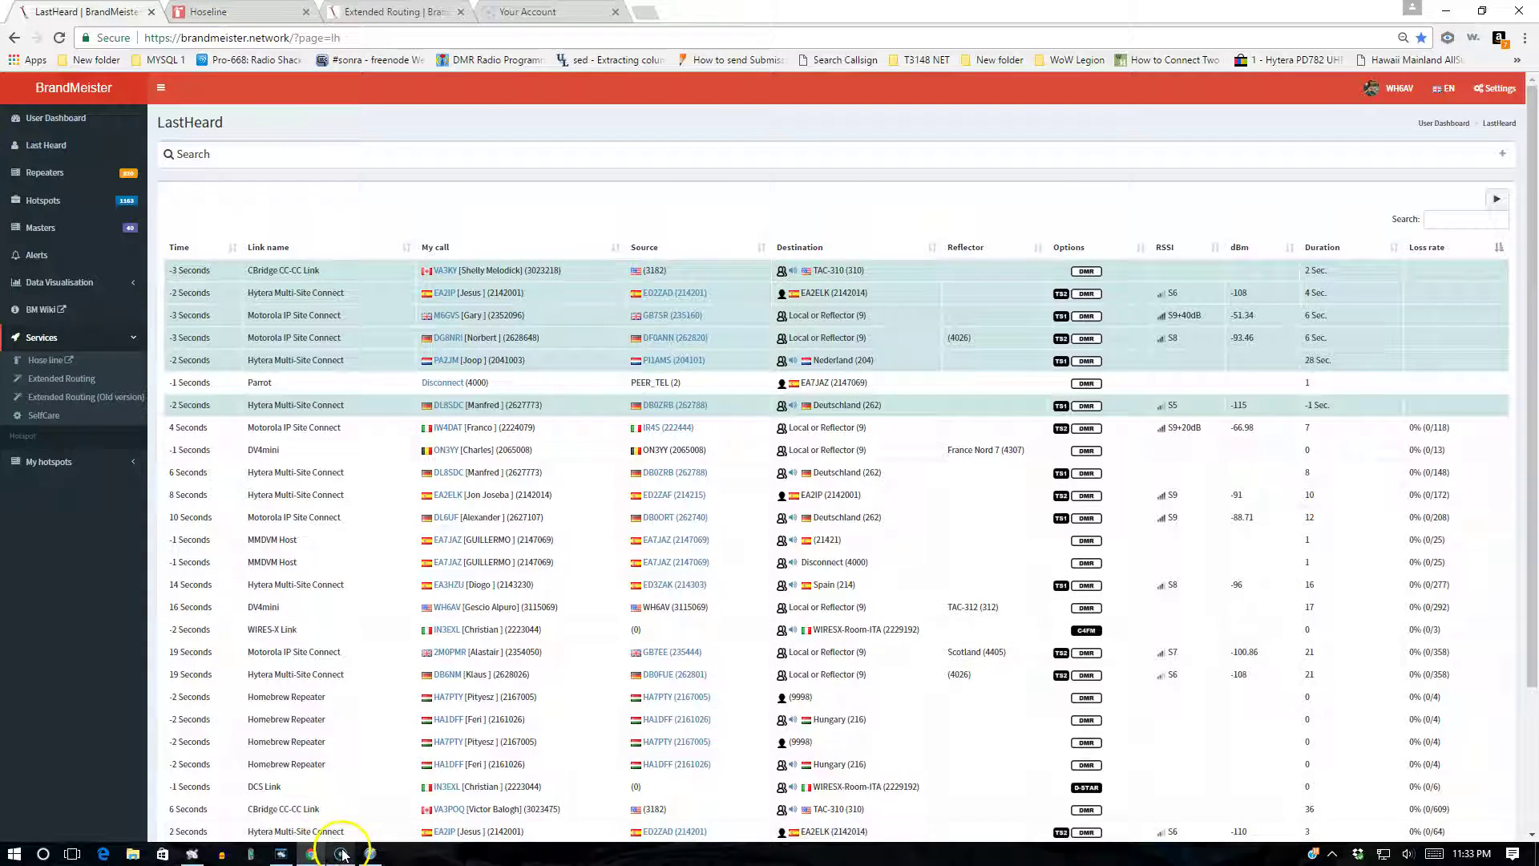
# - Restore and enlarge the DV4MF2 panel, disconnect from 4999, and switch to XTG mode
pyautogui.click(365, 856)
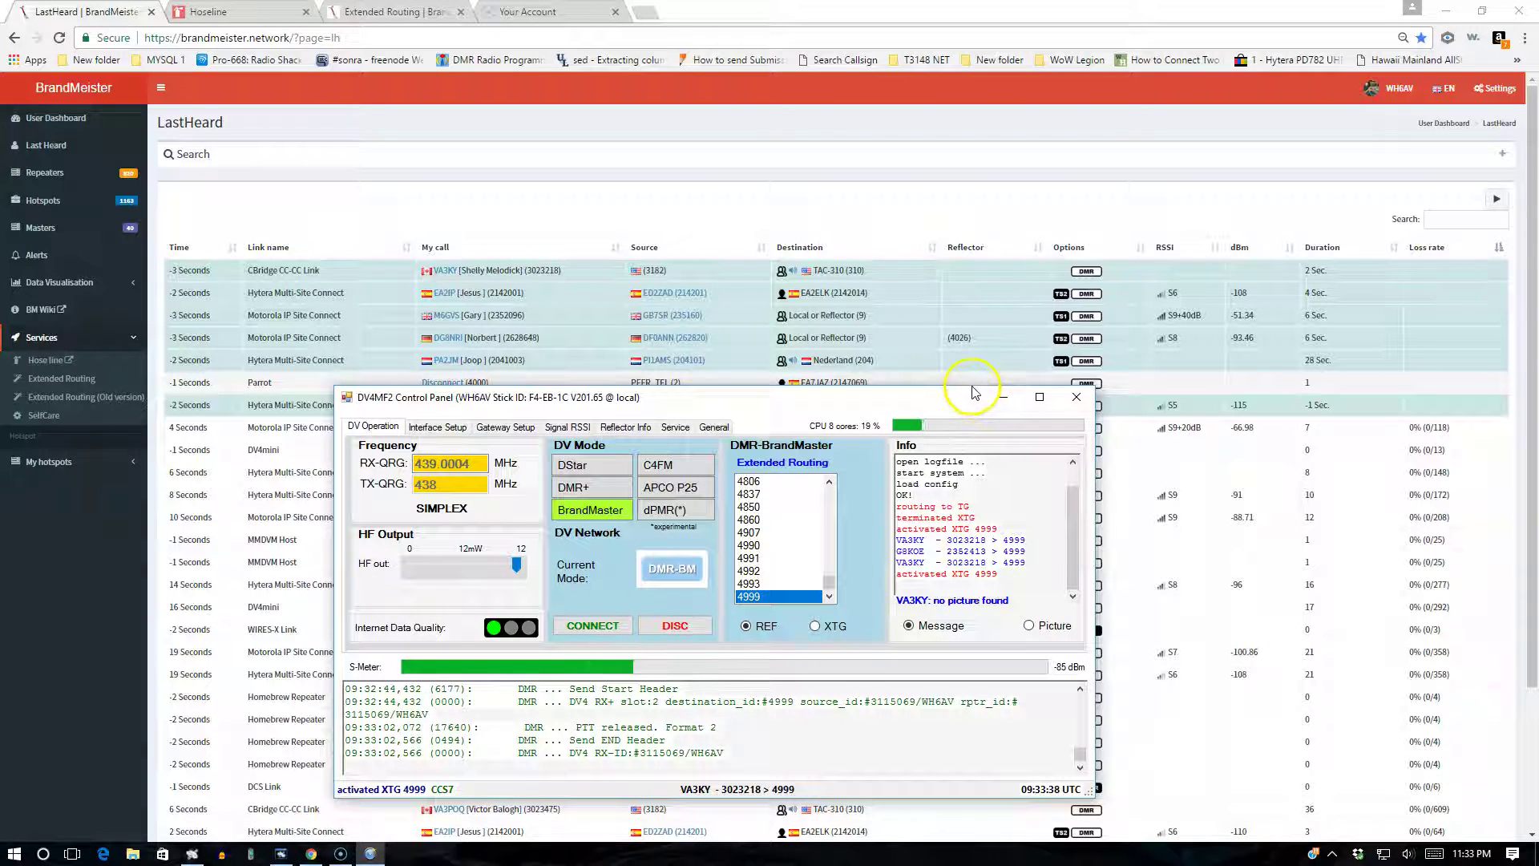
pyautogui.moveTo(972, 391)
pyautogui.mouseDown()
pyautogui.moveTo(981, 282)
pyautogui.moveTo(787, 69)
pyautogui.mouseUp()
pyautogui.moveTo(903, 465)
pyautogui.mouseDown()
pyautogui.moveTo(996, 601)
pyautogui.moveTo(1062, 635)
pyautogui.mouseUp()
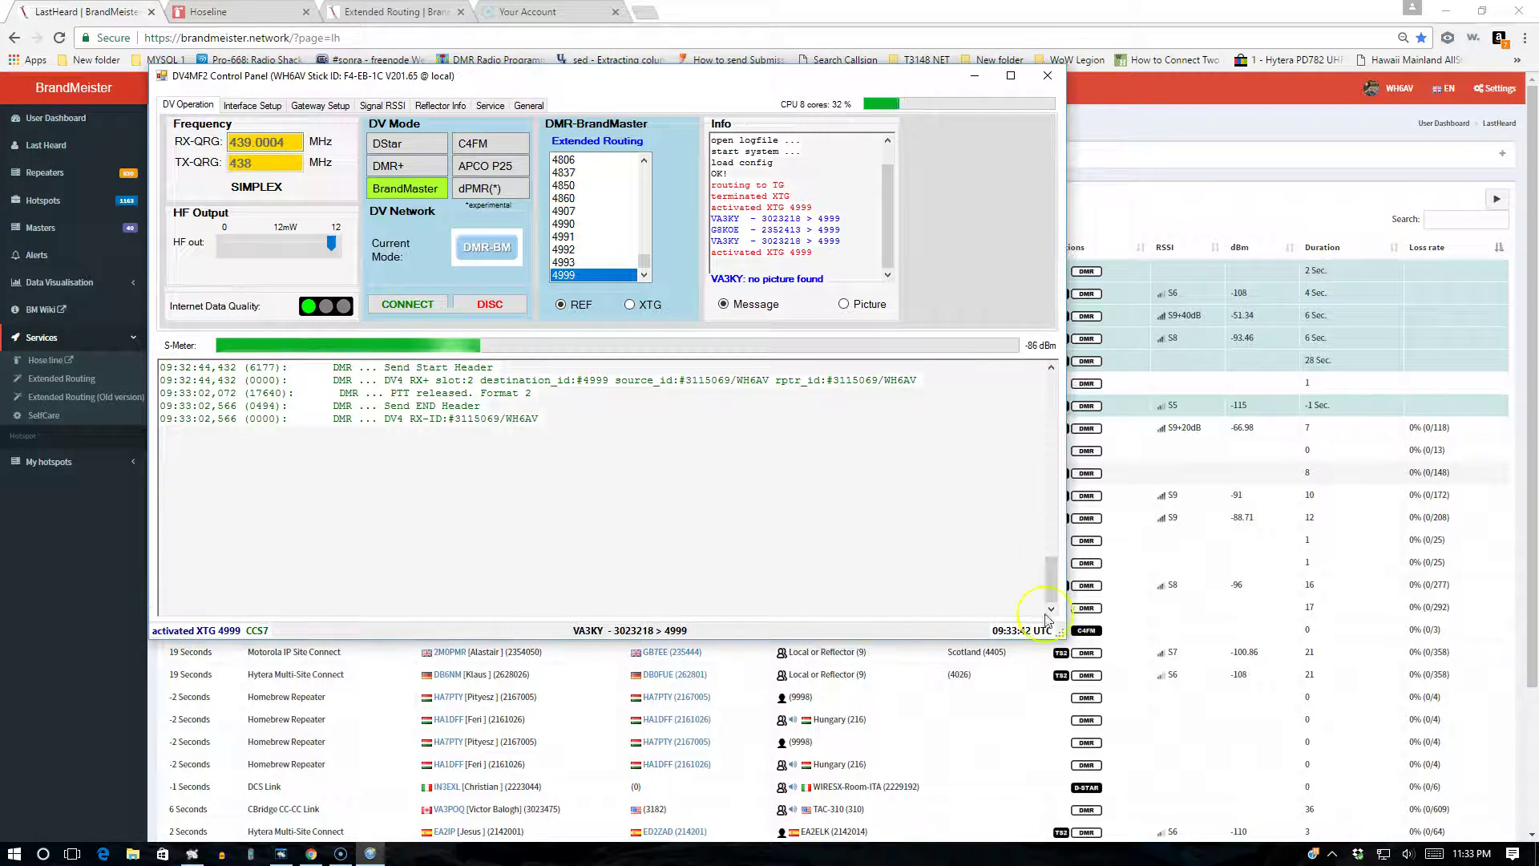
pyautogui.click(490, 305)
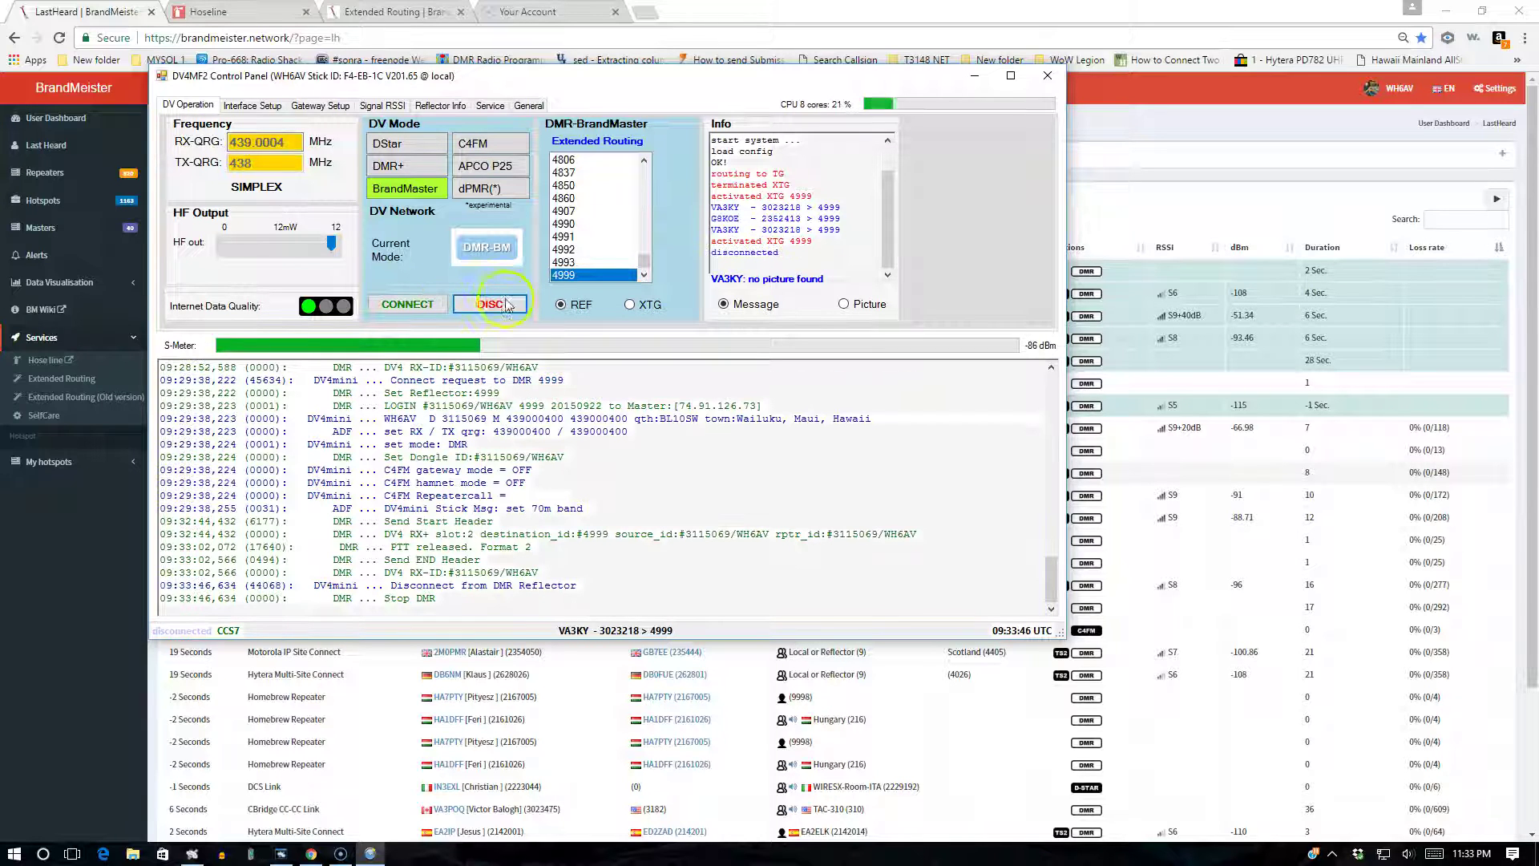
pyautogui.doubleClick(712, 253)
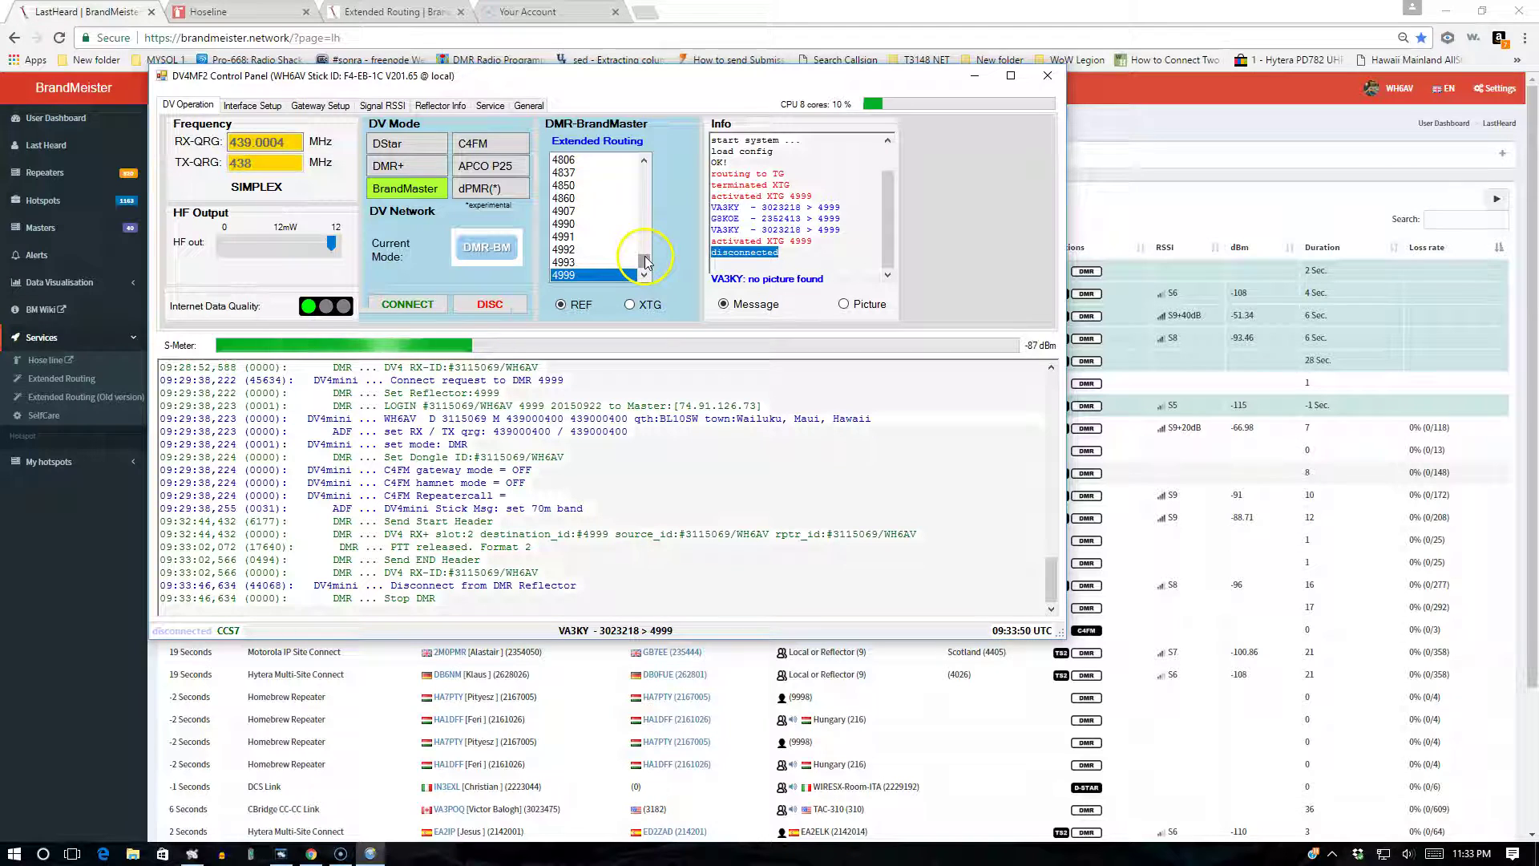
pyautogui.click(630, 306)
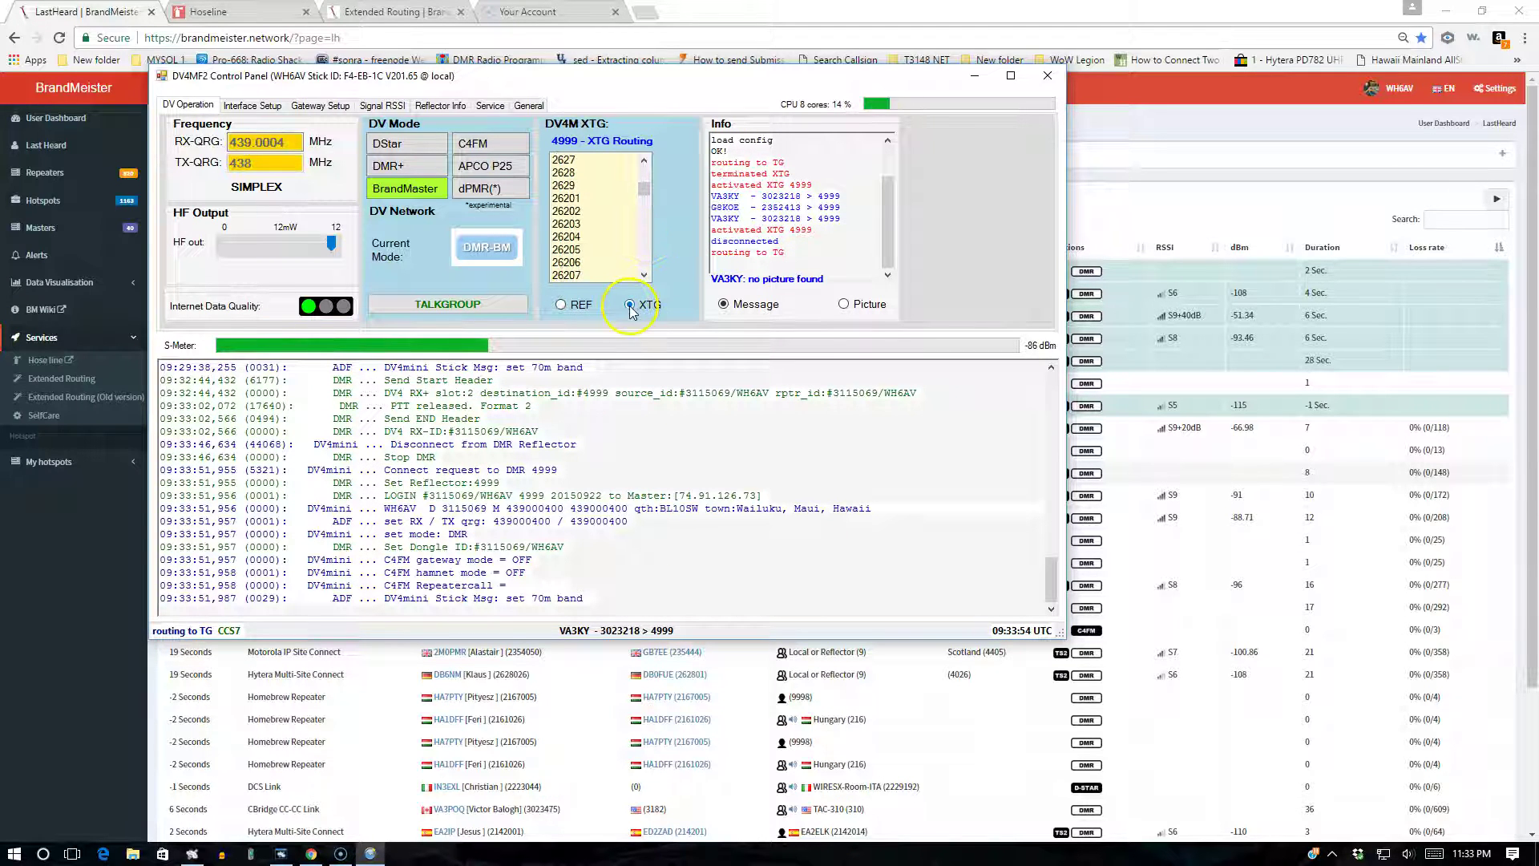
# - Select talkgroup 3100 USA-Nationwide from the XTG list and start routing to TG3100
pyautogui.moveTo(643, 192); pyautogui.dragTo(643, 218)
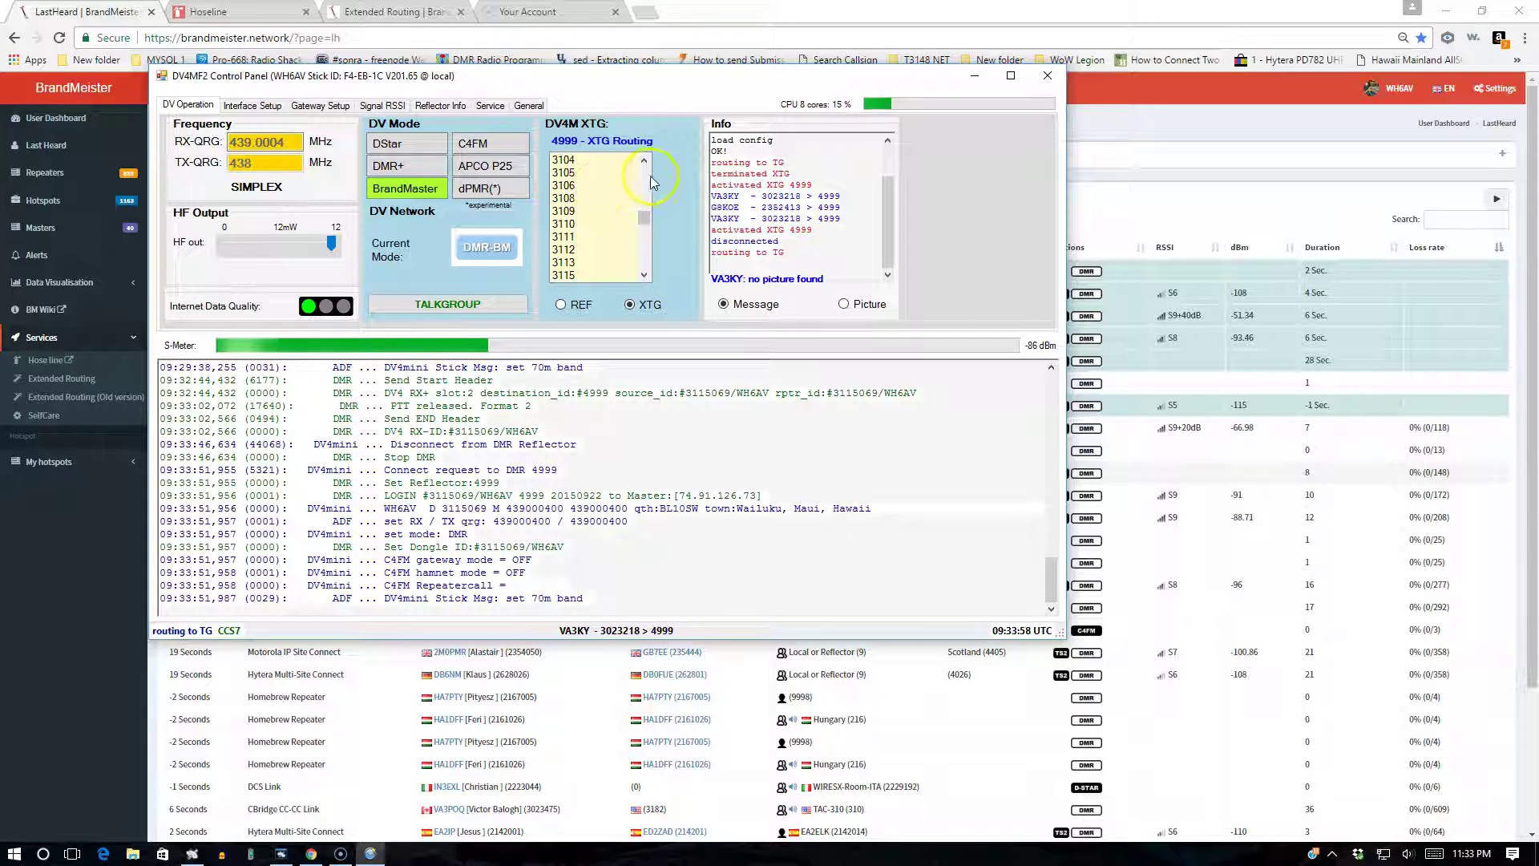
pyautogui.scroll(3, 585, 222)
pyautogui.click(584, 237)
pyautogui.click(482, 308)
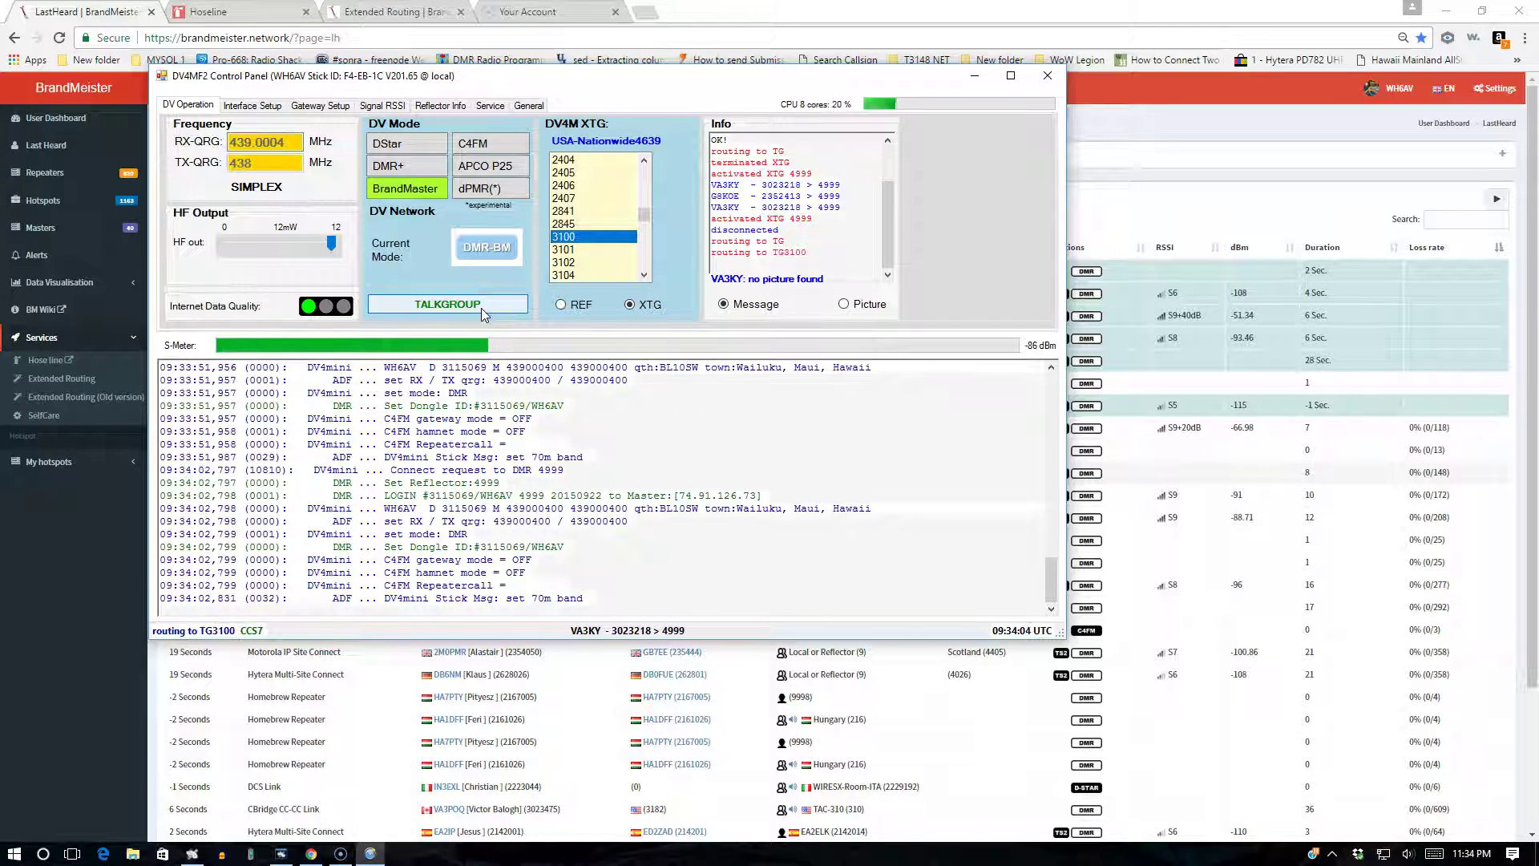
pyautogui.click(365, 220)
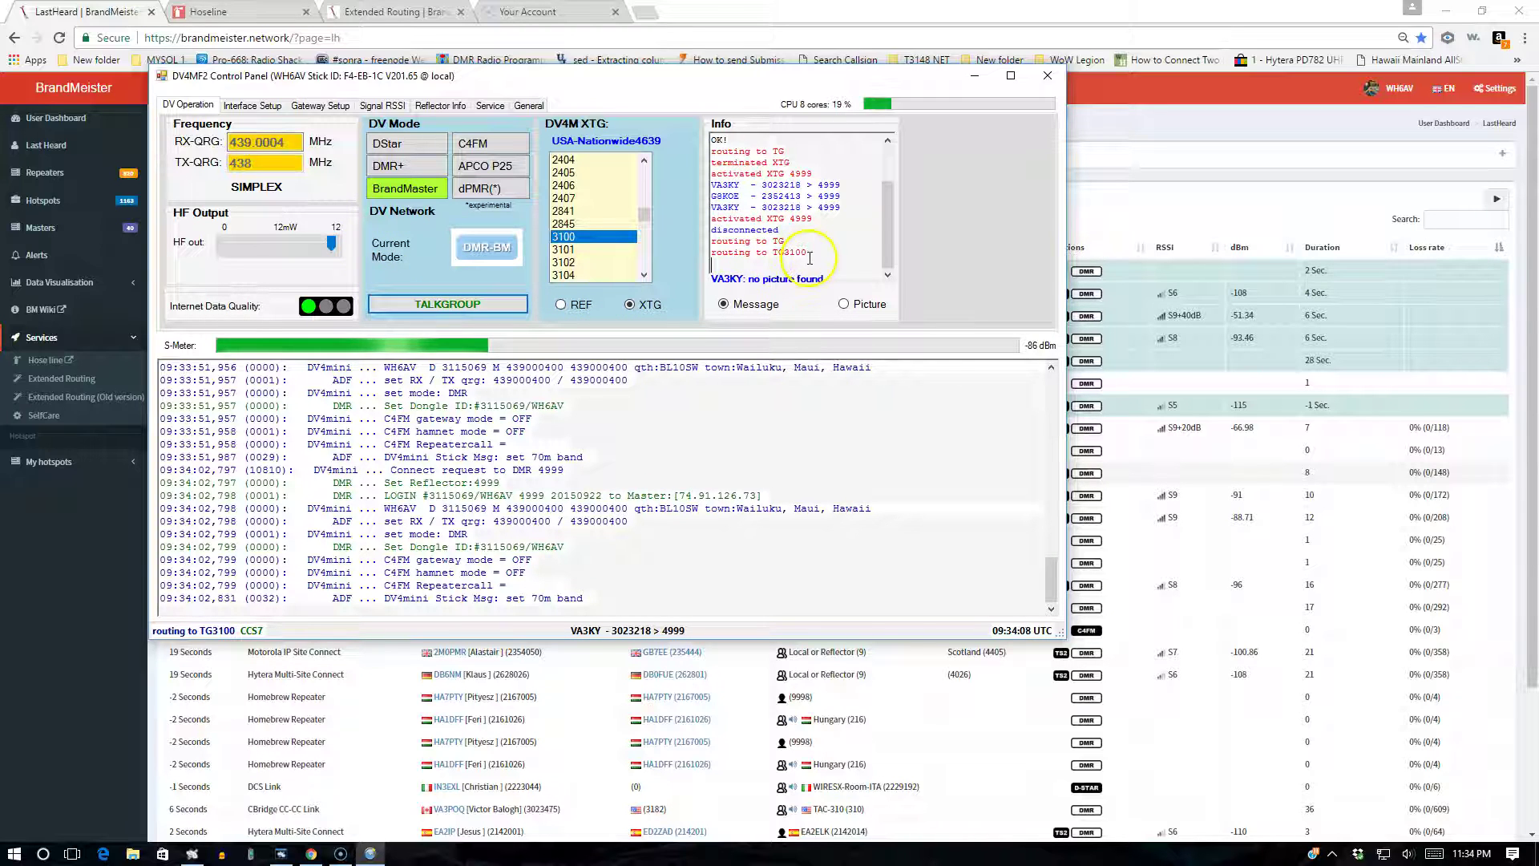
pyautogui.moveTo(809, 253); pyautogui.dragTo(703, 257)
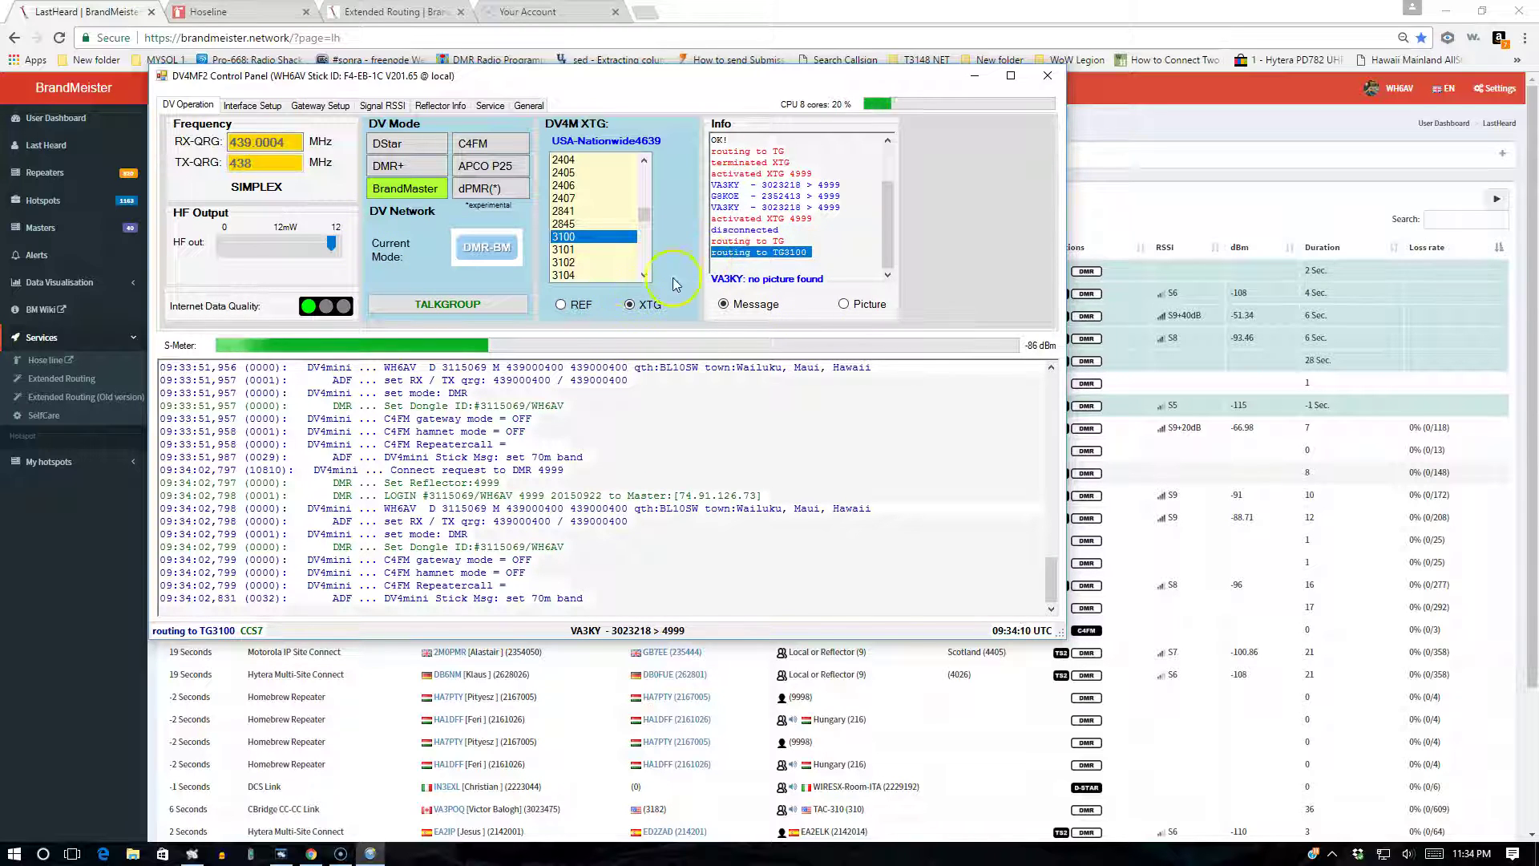
pyautogui.click(843, 257)
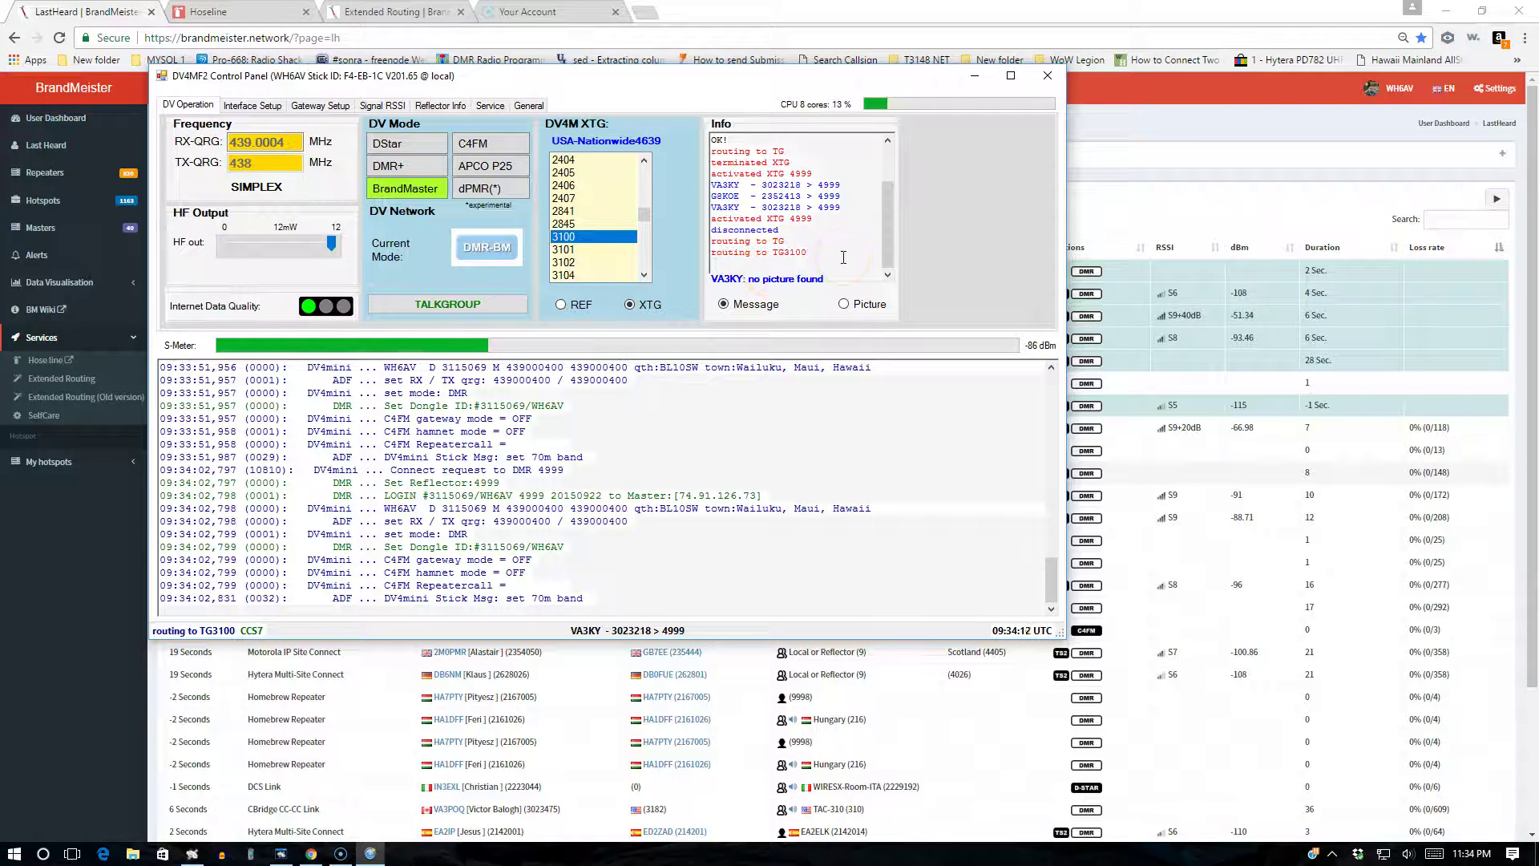